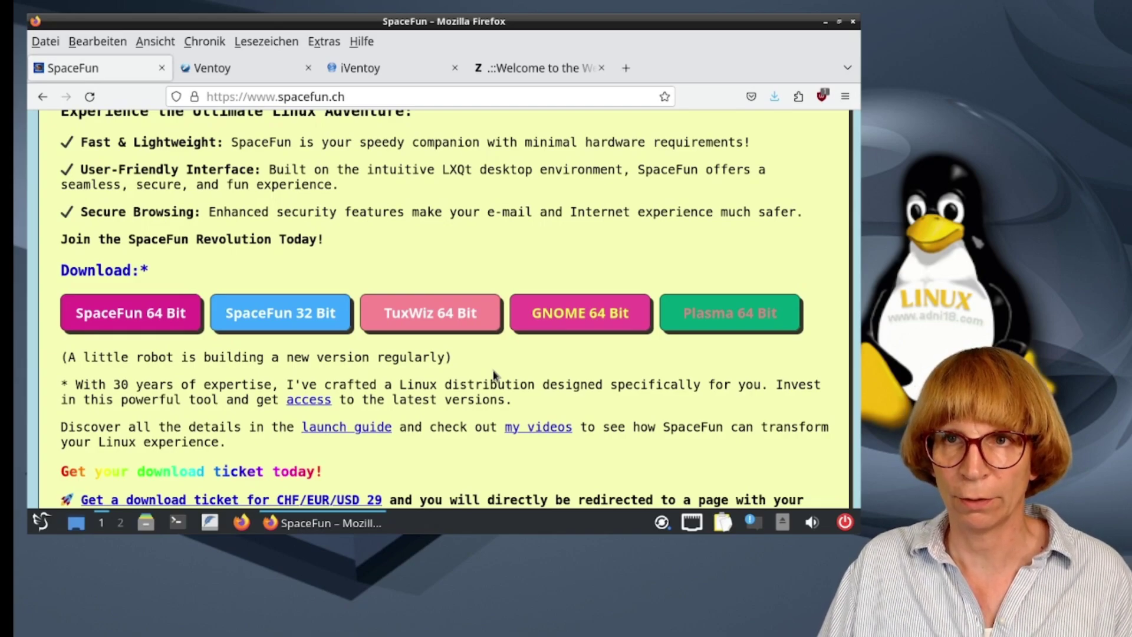
Step: Download ventoy-1.0.99-linux.tar.gz through the Ventoy website's downloads page and its SourceForge file list
{"action": "left_click", "coordinate": [230, 74]}
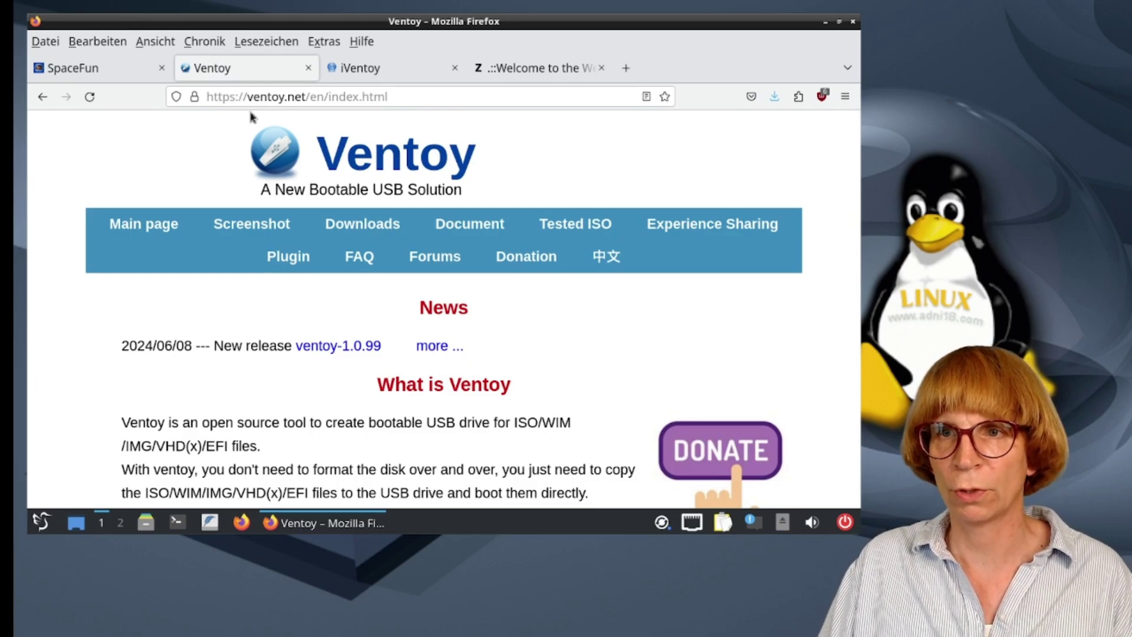
{"action": "left_click", "coordinate": [367, 230]}
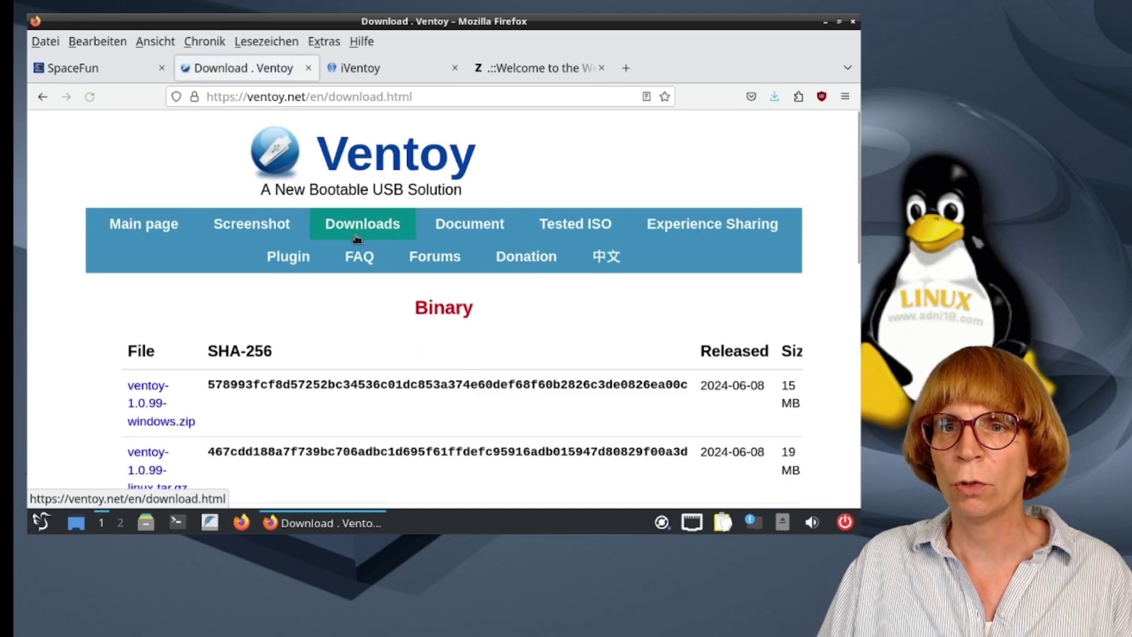
{"action": "scroll", "coordinate": [363, 233], "scroll_direction": "down", "scroll_amount": 5}
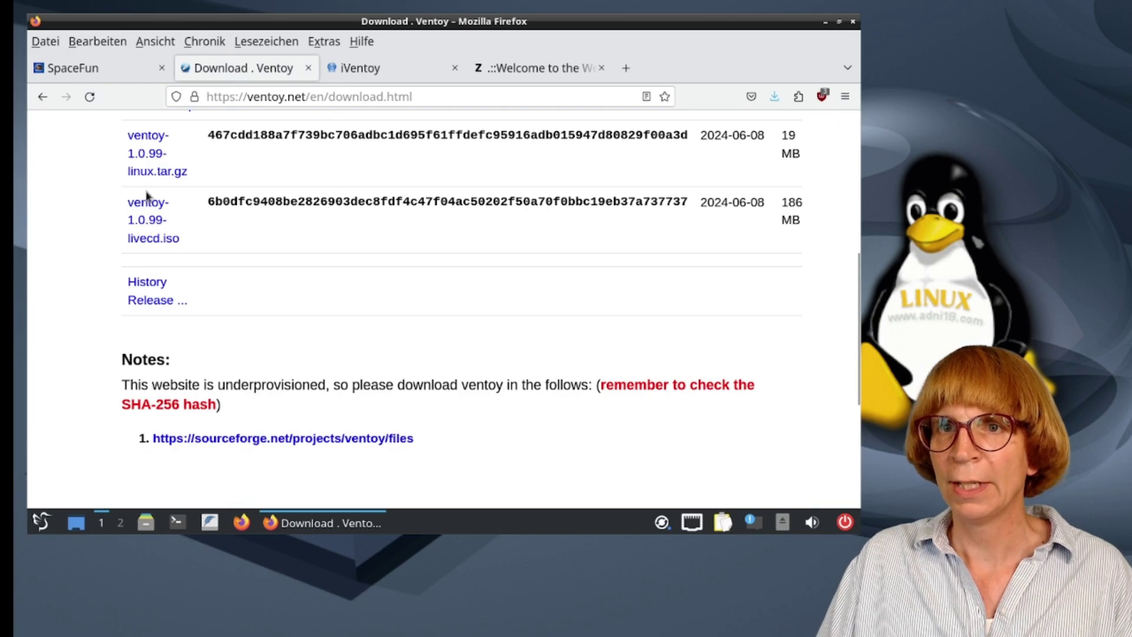
{"action": "scroll", "coordinate": [177, 243], "scroll_direction": "up", "scroll_amount": 2}
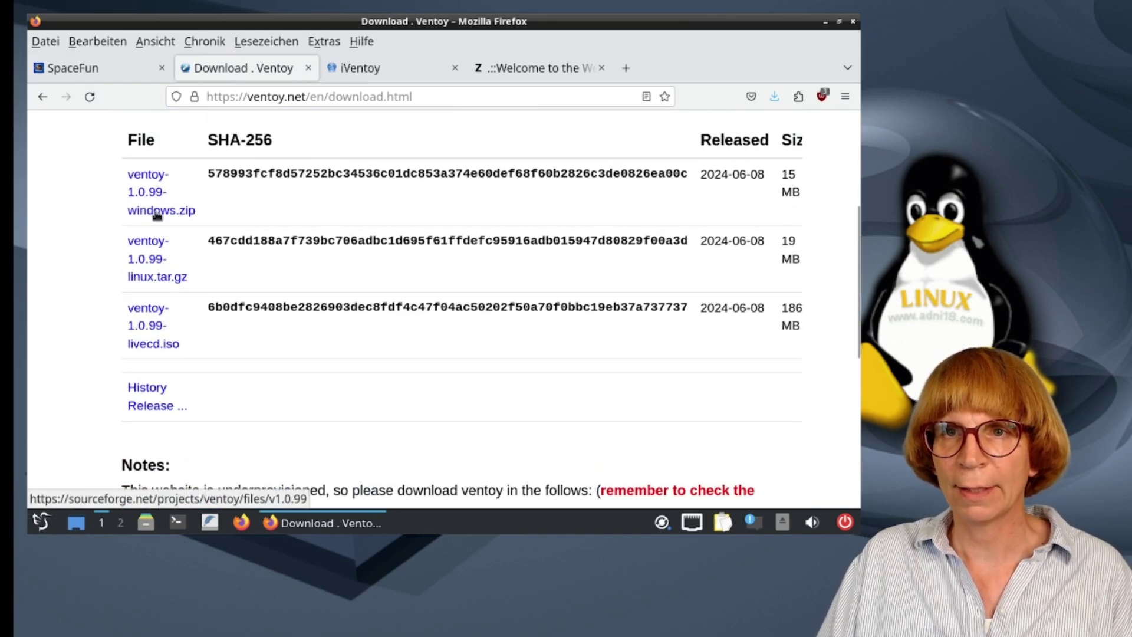
{"action": "left_click", "coordinate": [149, 260]}
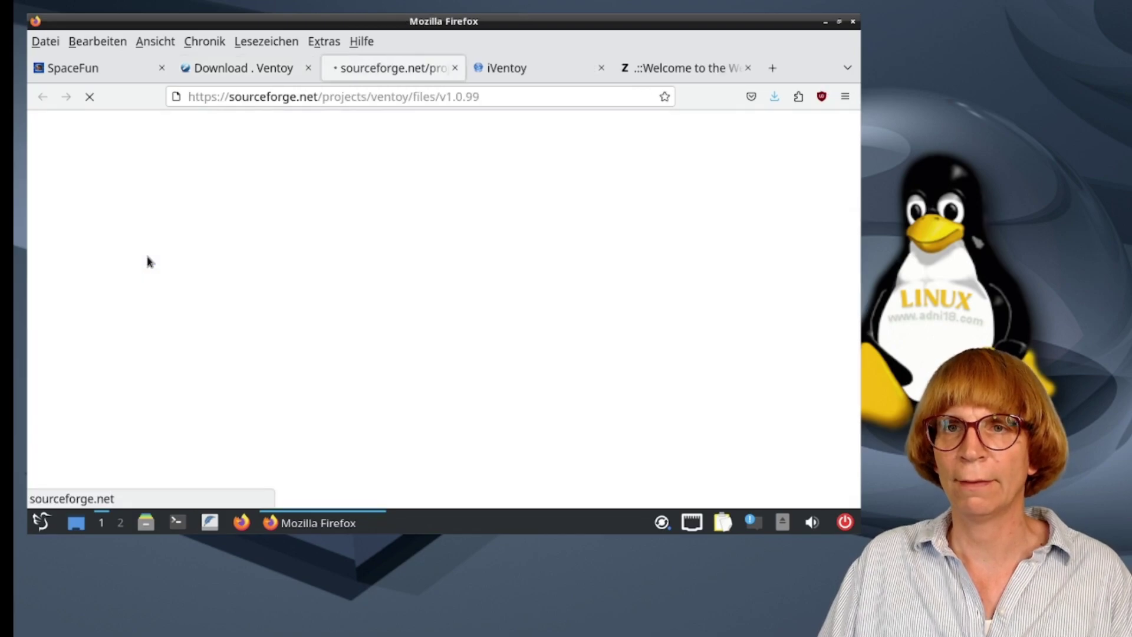
{"action": "scroll", "coordinate": [149, 258], "scroll_direction": "down", "scroll_amount": 3}
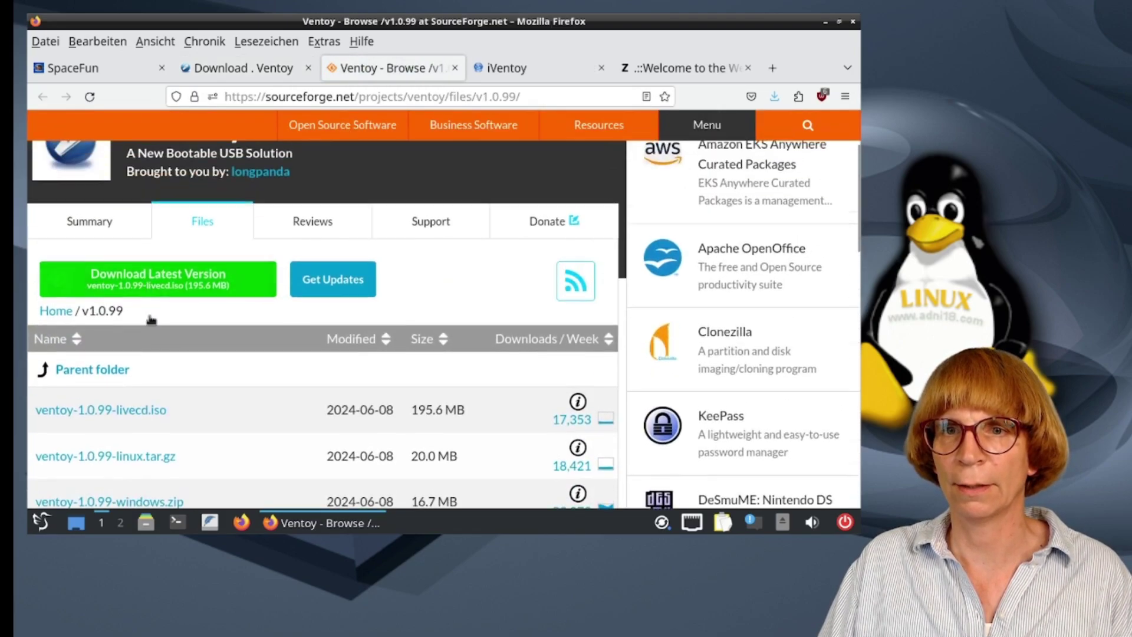
{"action": "scroll", "coordinate": [121, 420], "scroll_direction": "down", "scroll_amount": 1}
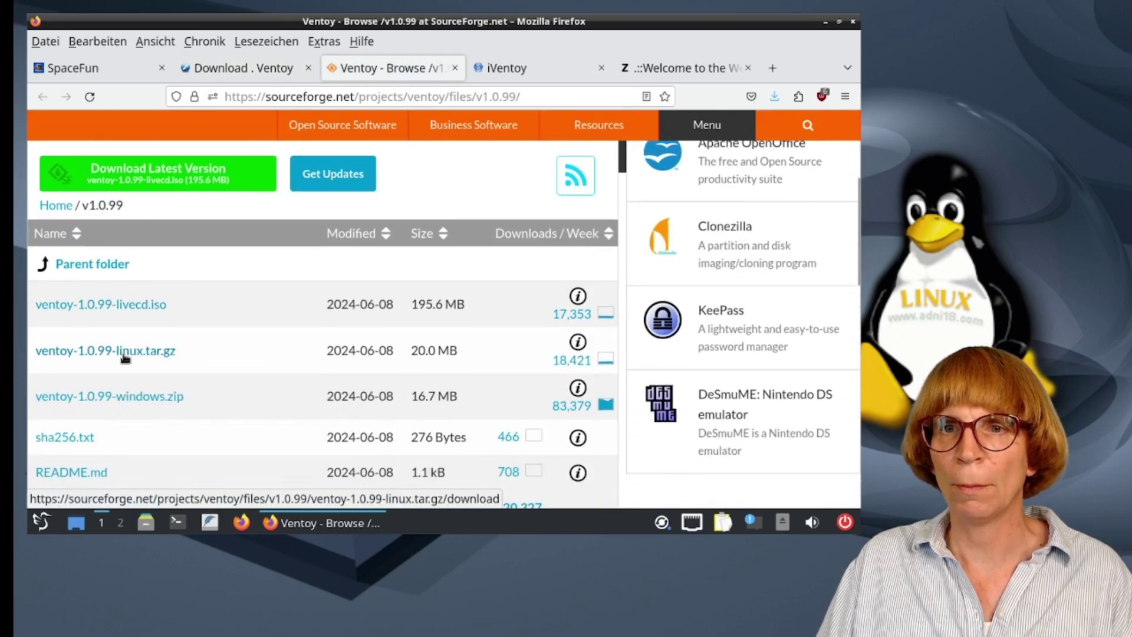
{"action": "left_click", "coordinate": [137, 357]}
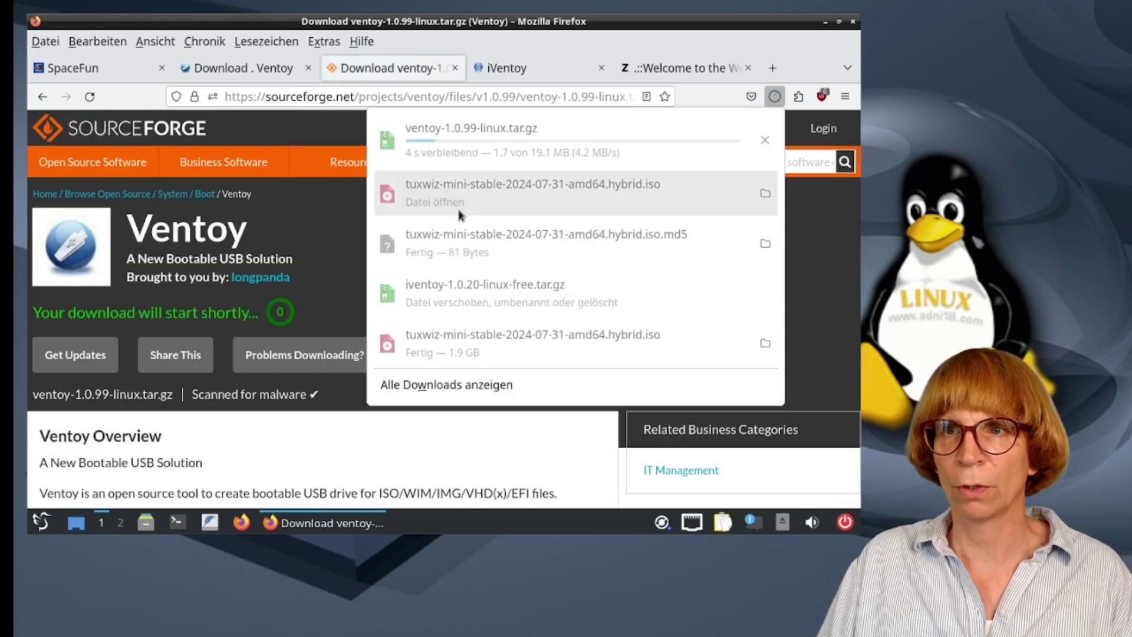
Step: Open the downloaded ventoy-1.0.99-linux.tar.gz archive and extract all its files into the bin folder of the home directory
{"action": "left_click", "coordinate": [479, 152]}
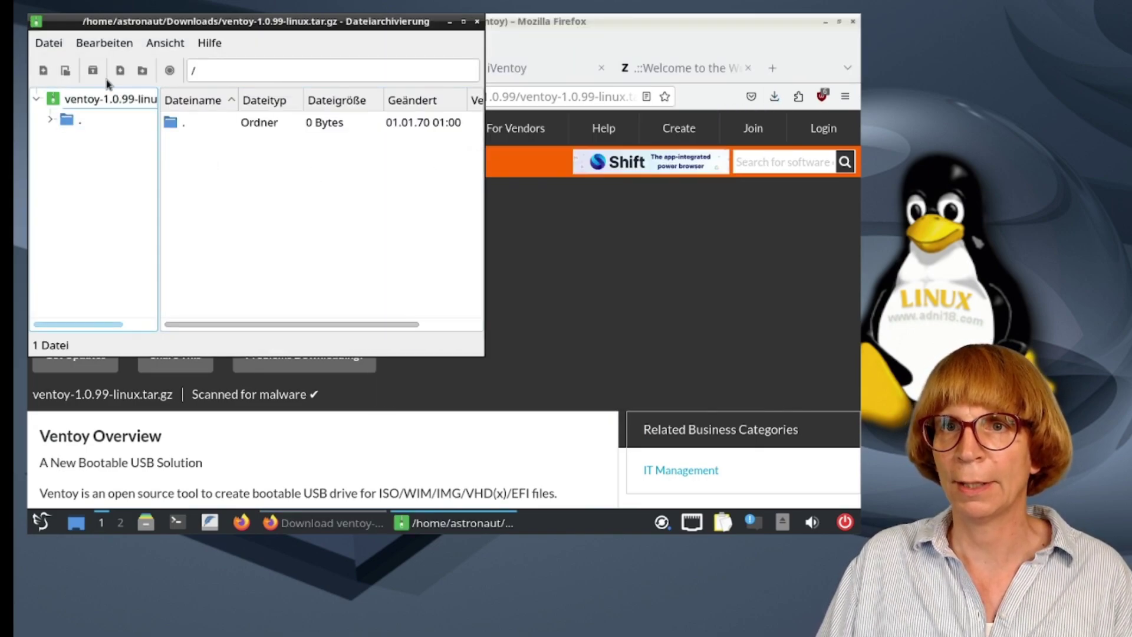
{"action": "left_click", "coordinate": [92, 71]}
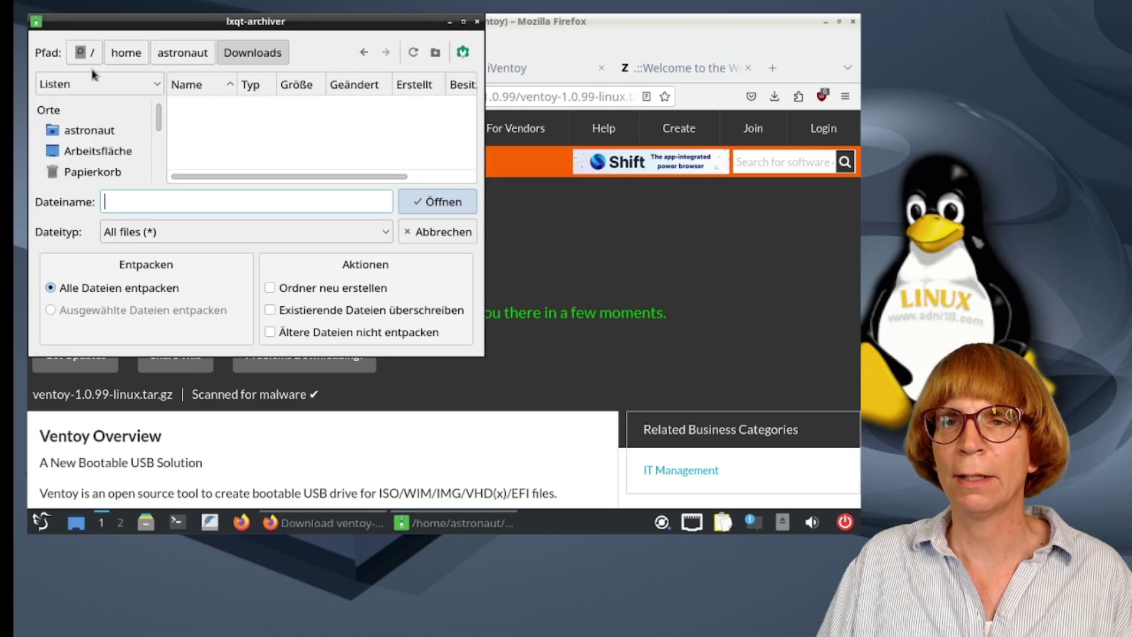
{"action": "left_click", "coordinate": [183, 52]}
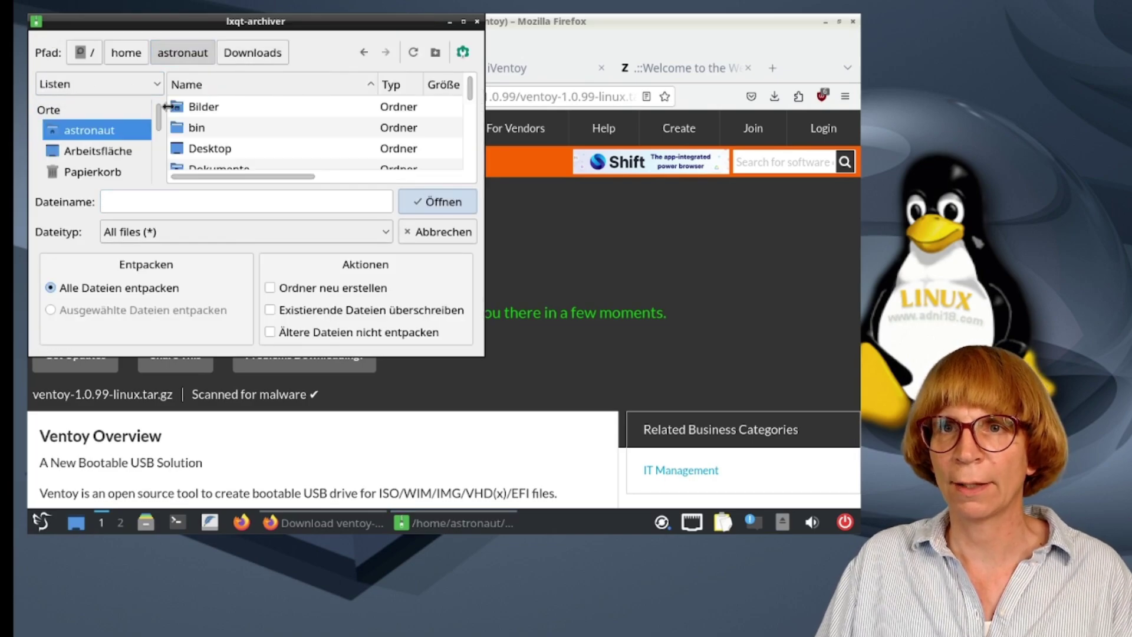
{"action": "double_click", "coordinate": [198, 128]}
{"action": "left_click", "coordinate": [194, 57]}
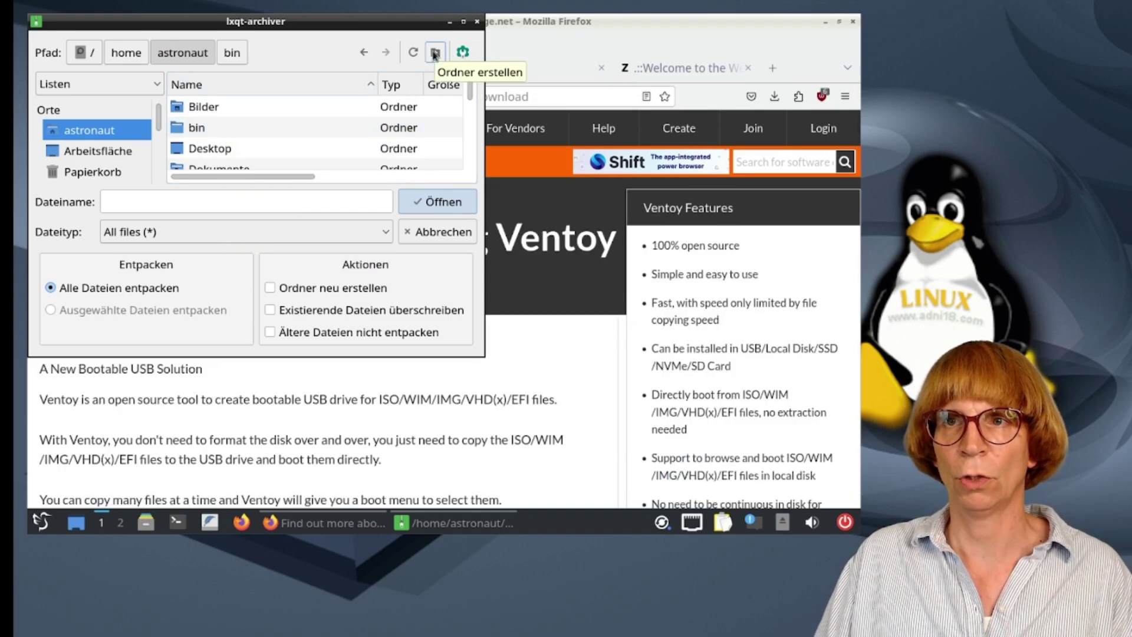
{"action": "double_click", "coordinate": [220, 135]}
{"action": "left_click", "coordinate": [436, 201]}
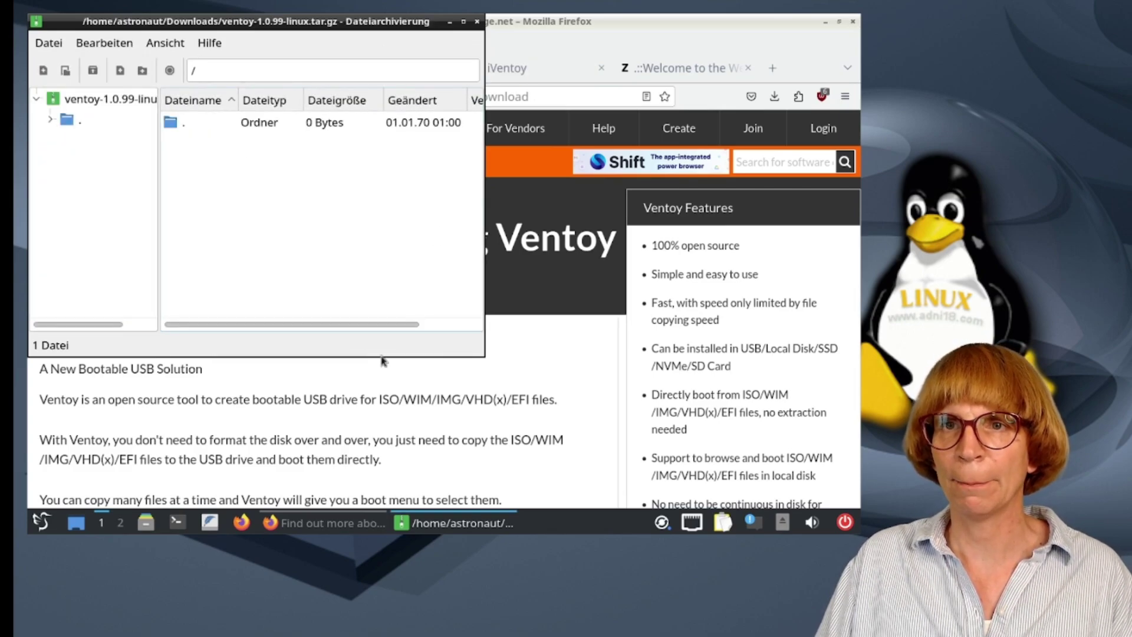
Step: Open the extracted ventoy-1.0.99 folder inside the home directory's bin folder in the file manager
{"action": "left_click", "coordinate": [152, 521]}
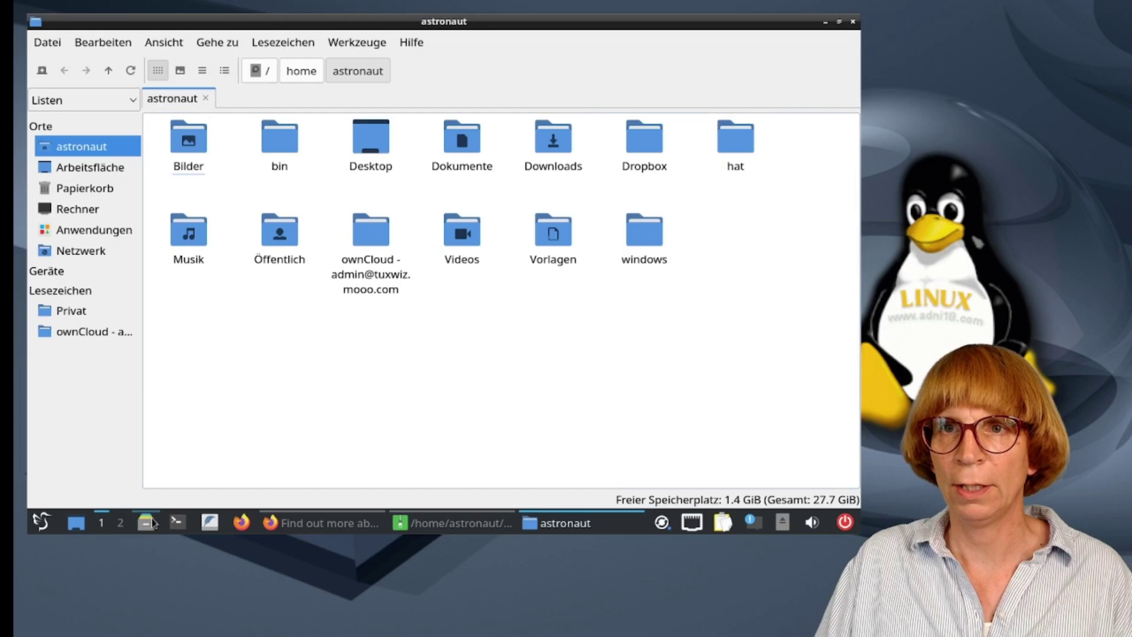
{"action": "double_click", "coordinate": [283, 153]}
{"action": "double_click", "coordinate": [215, 169]}
{"action": "double_click", "coordinate": [189, 139]}
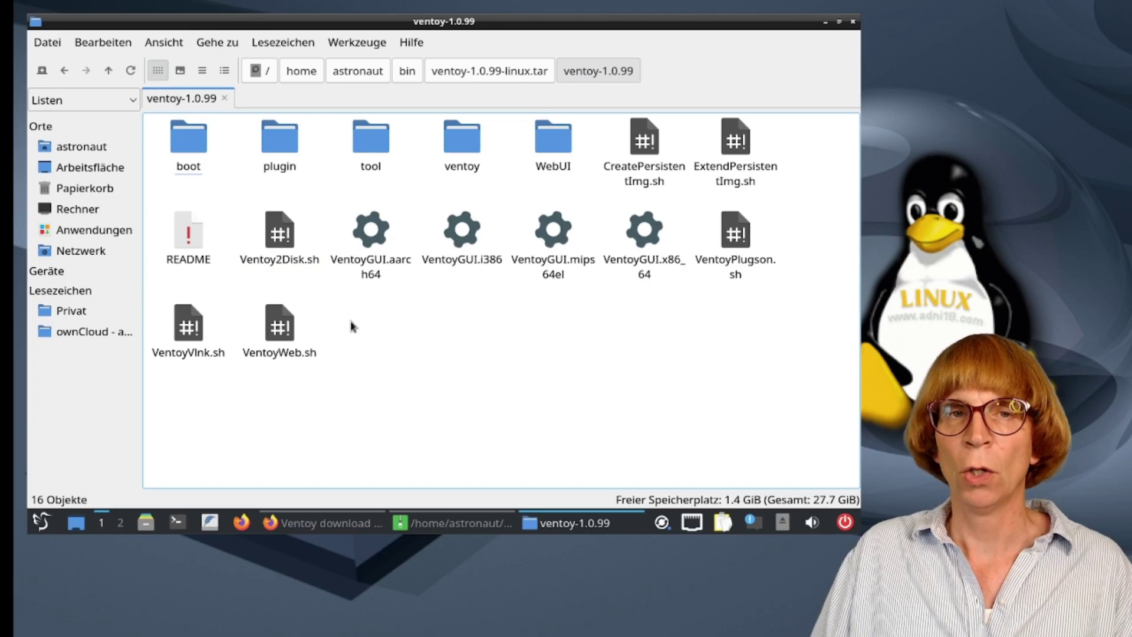
Step: Mark the VentoyGUI.x86_64 file as a trusted executable
{"action": "left_click", "coordinate": [387, 273]}
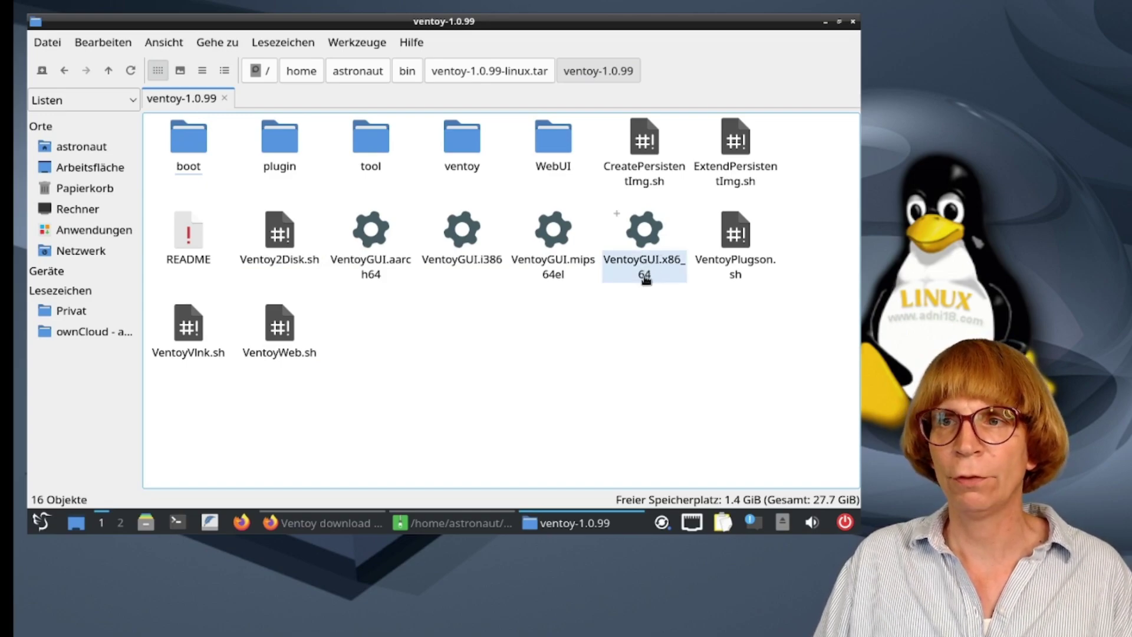
{"action": "mouse_move", "coordinate": [647, 286]}
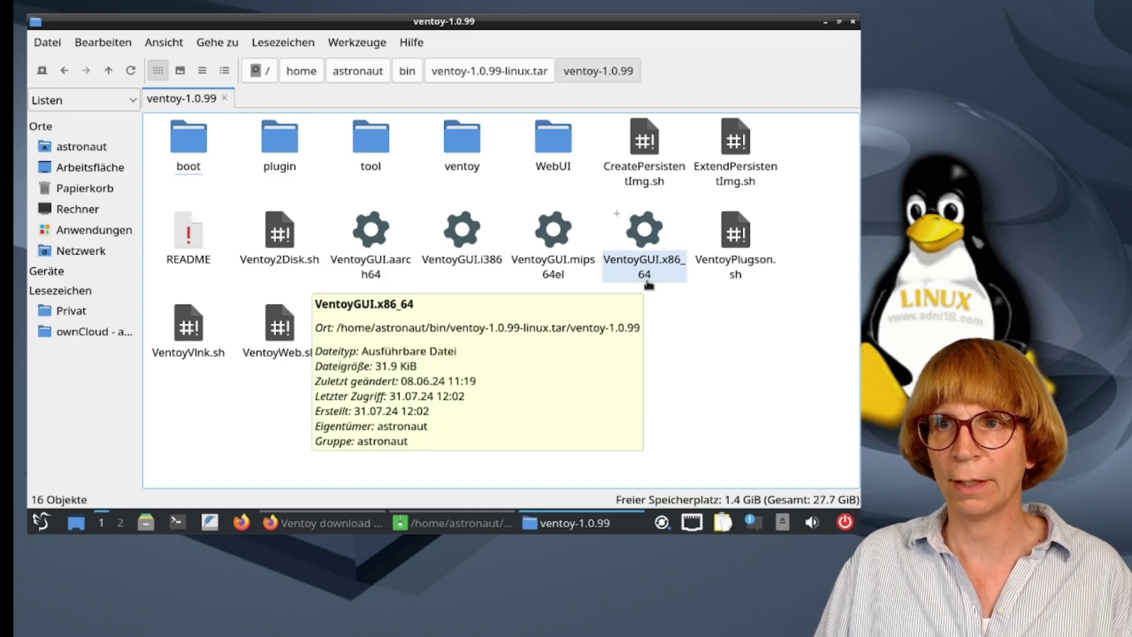
{"action": "right_click", "coordinate": [649, 248]}
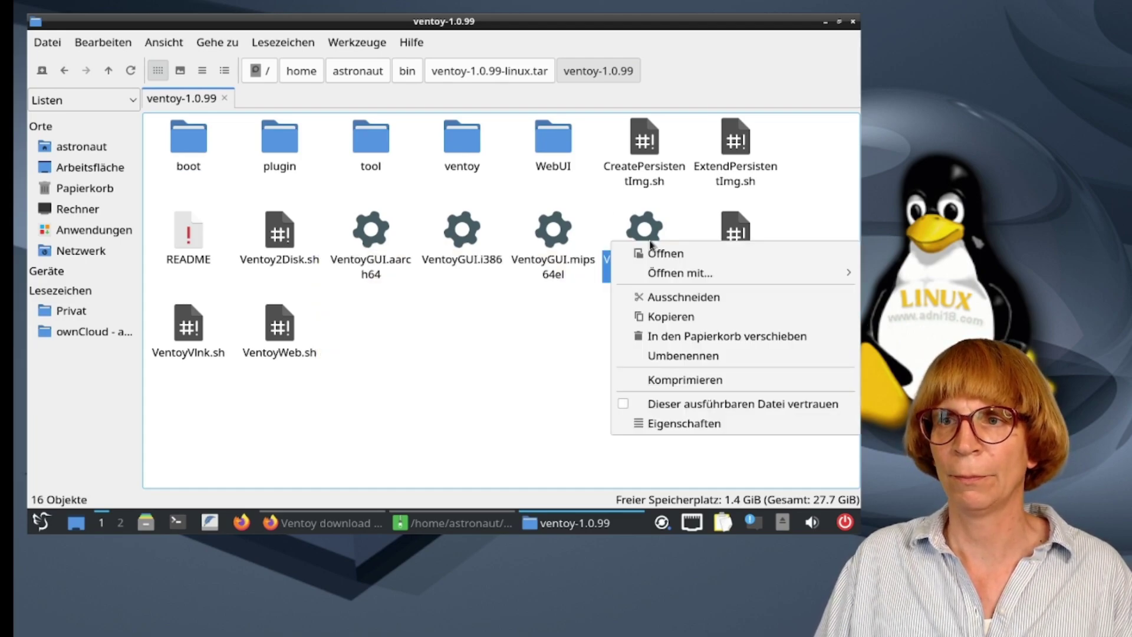
{"action": "left_click", "coordinate": [662, 407]}
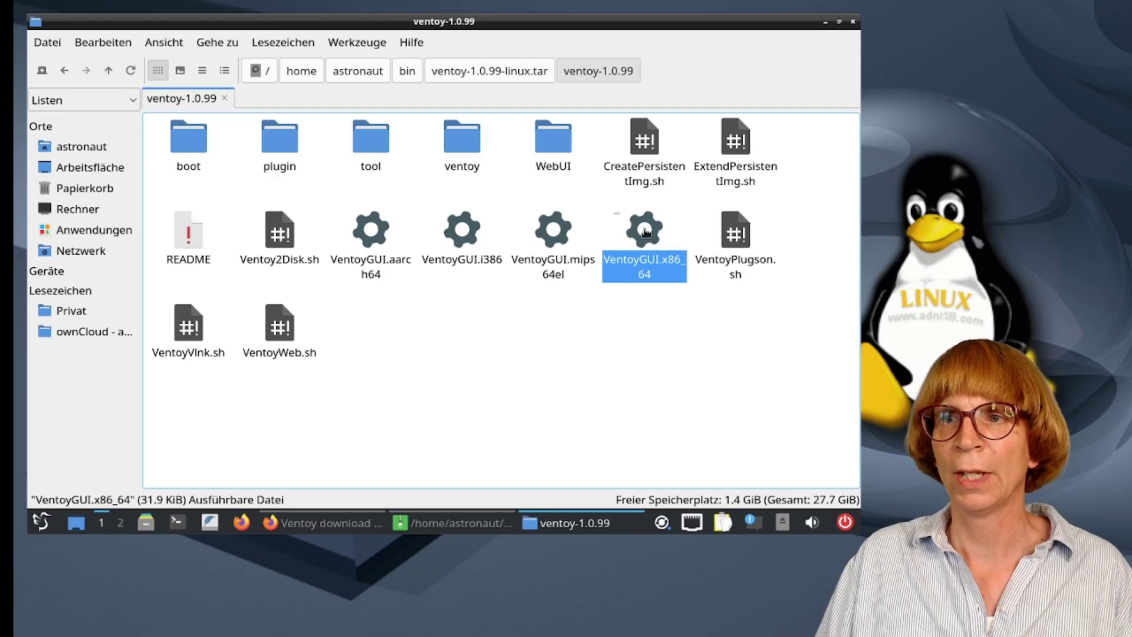
Step: Launch VentoyGUI.x86_64 and authenticate with the account password to run it as superuser
{"action": "double_click", "coordinate": [610, 267]}
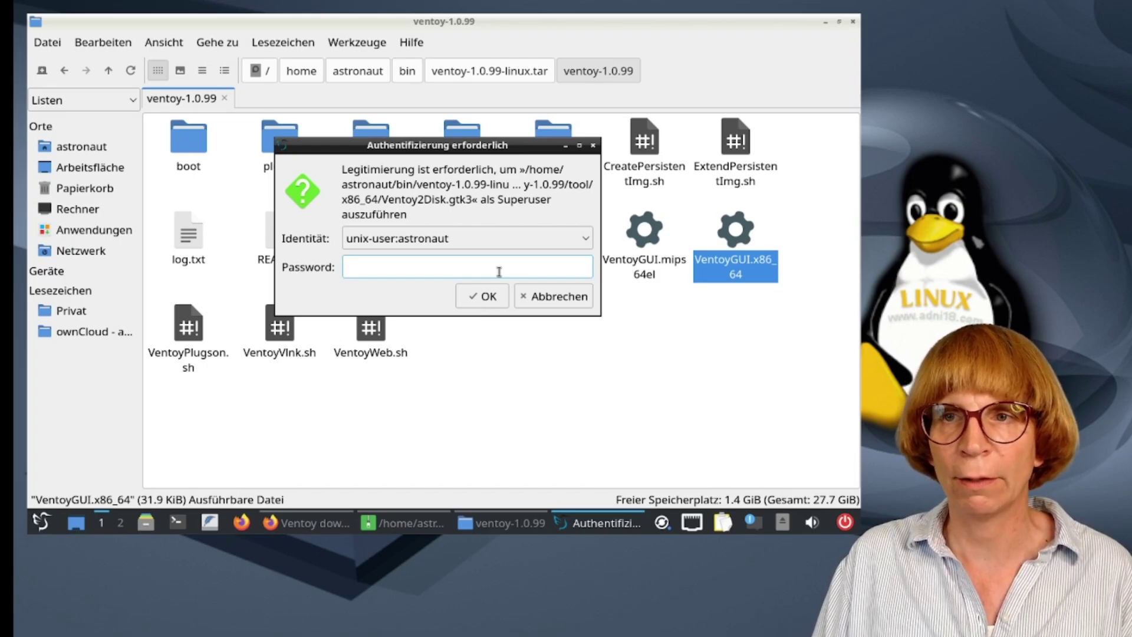
{"action": "type", "text": "*********"}
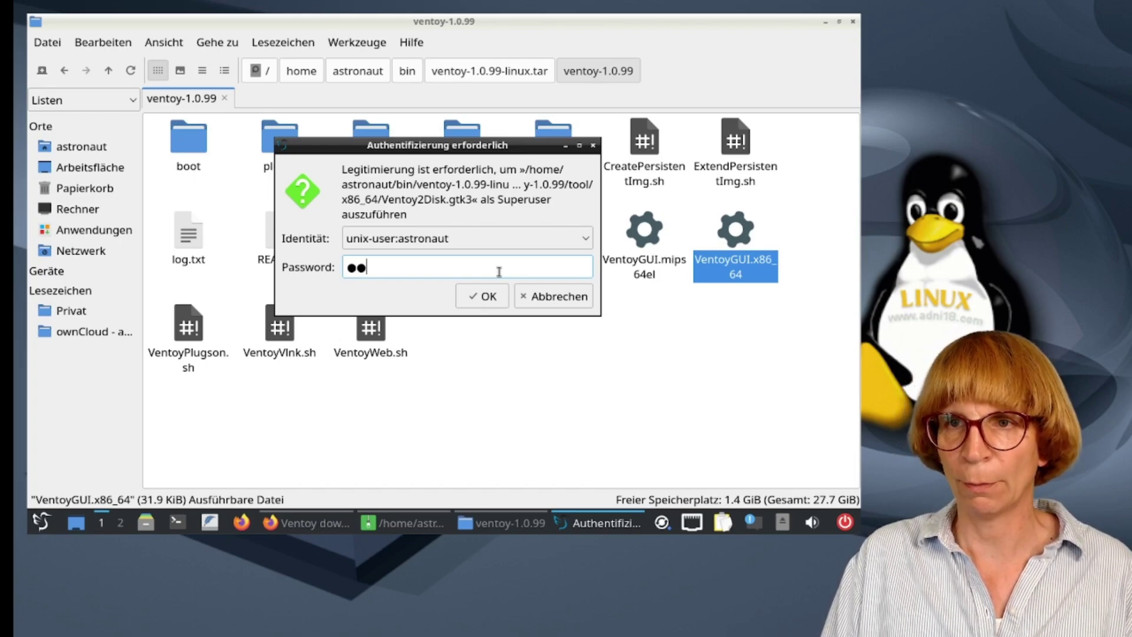
{"action": "key", "text": "Return"}
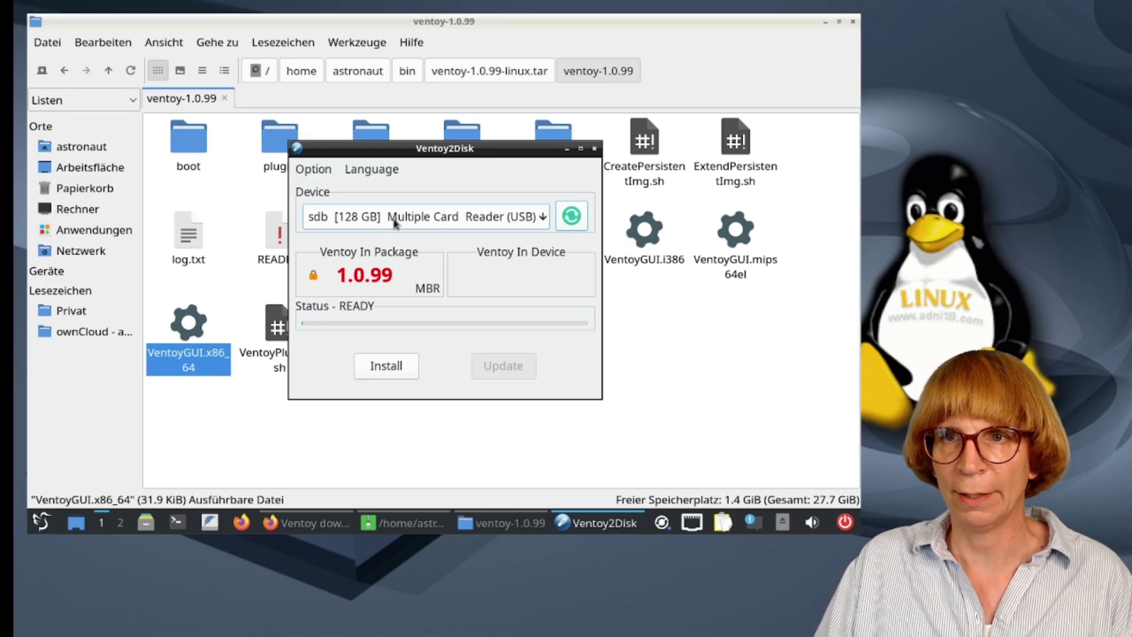
Step: Switch the Ventoy2Disk language to German (Deutsch) and review the Secure Boot and partition style options
{"action": "left_click", "coordinate": [378, 172]}
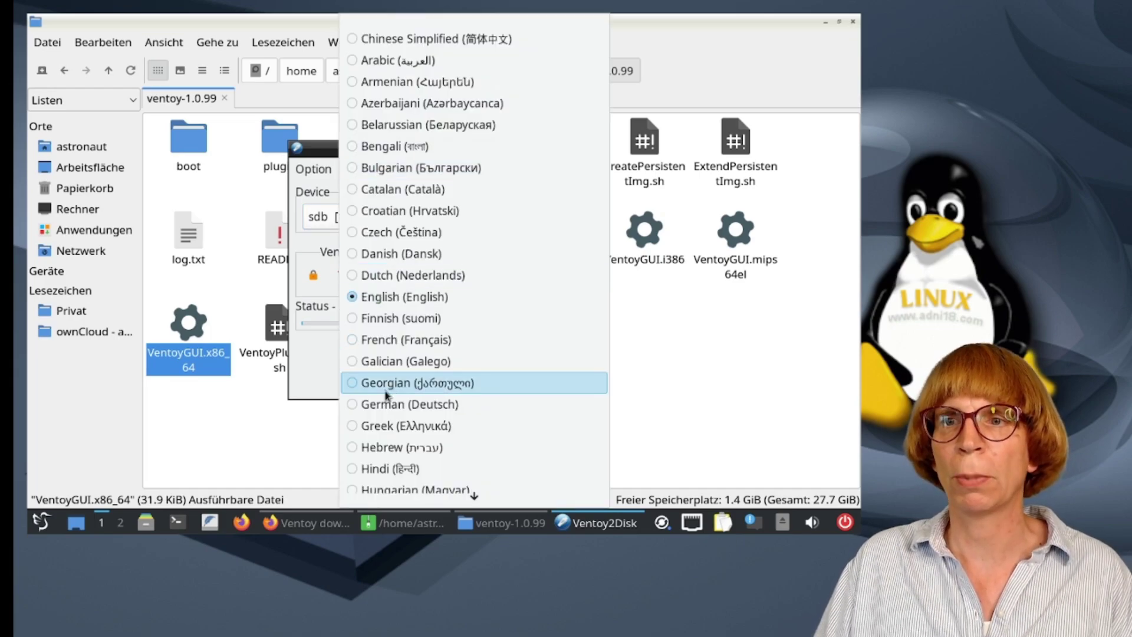
{"action": "left_click", "coordinate": [417, 405]}
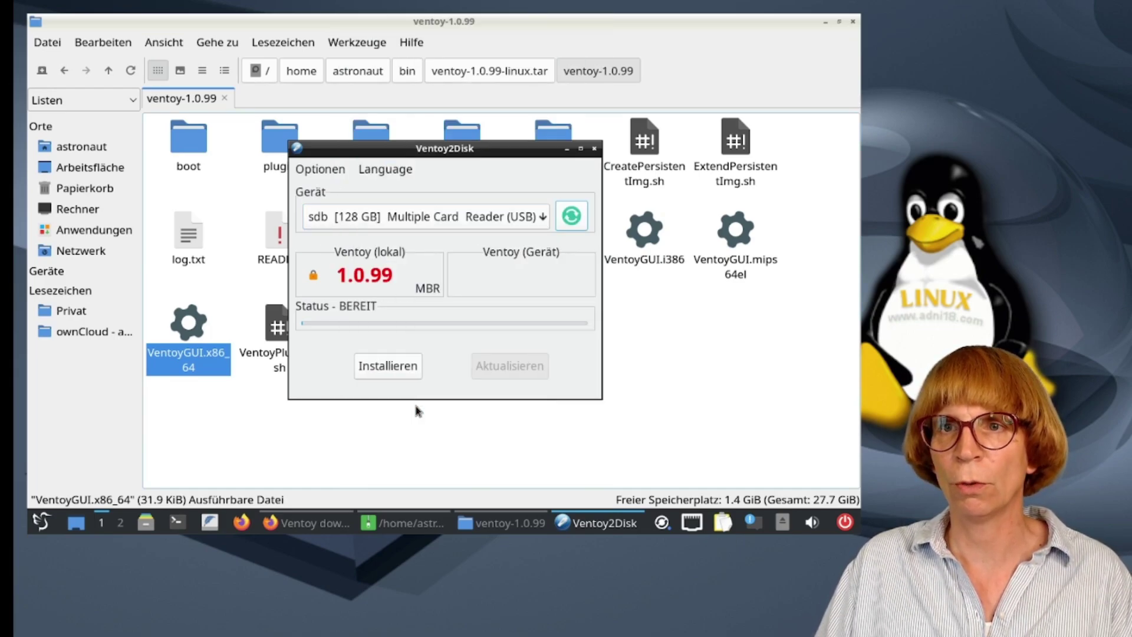
{"action": "left_click", "coordinate": [334, 171]}
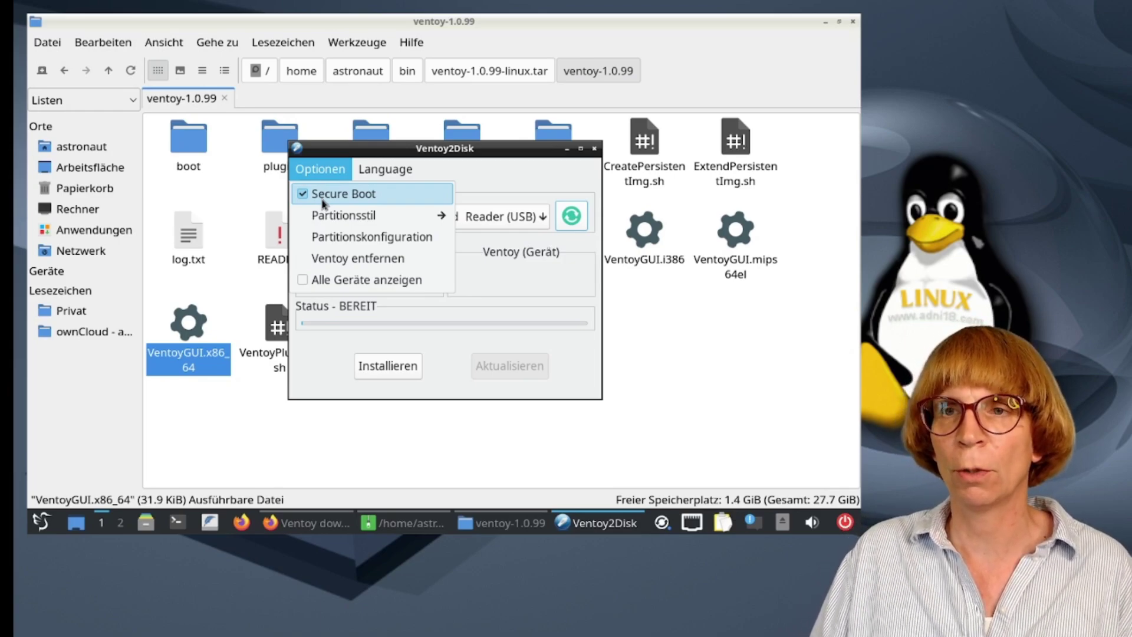
{"action": "mouse_move", "coordinate": [323, 216]}
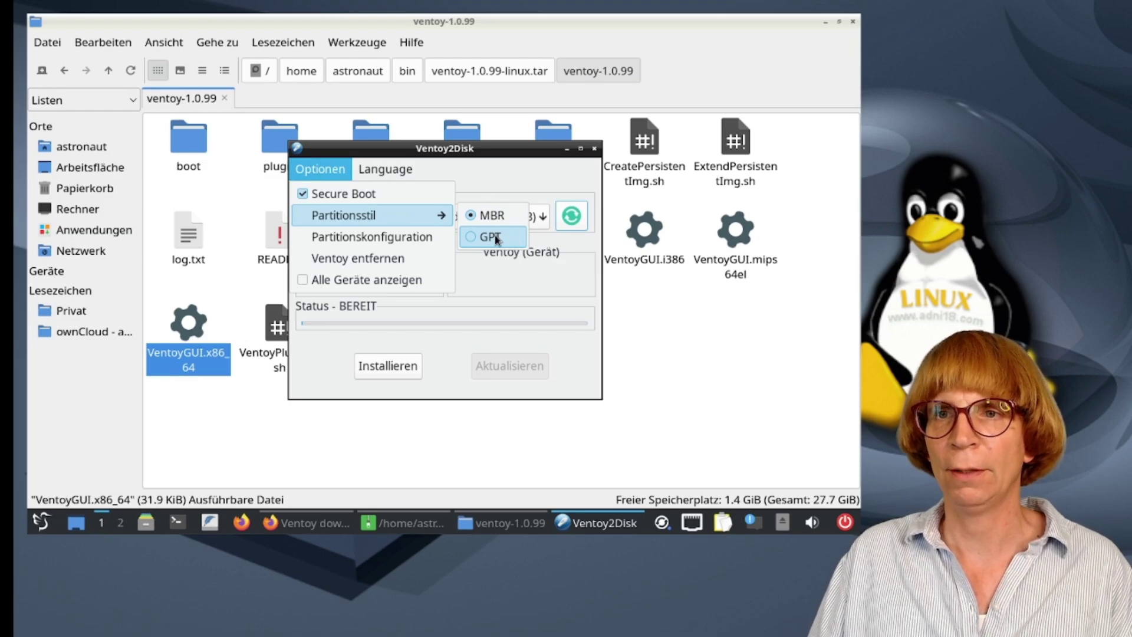
{"action": "left_click", "coordinate": [446, 353]}
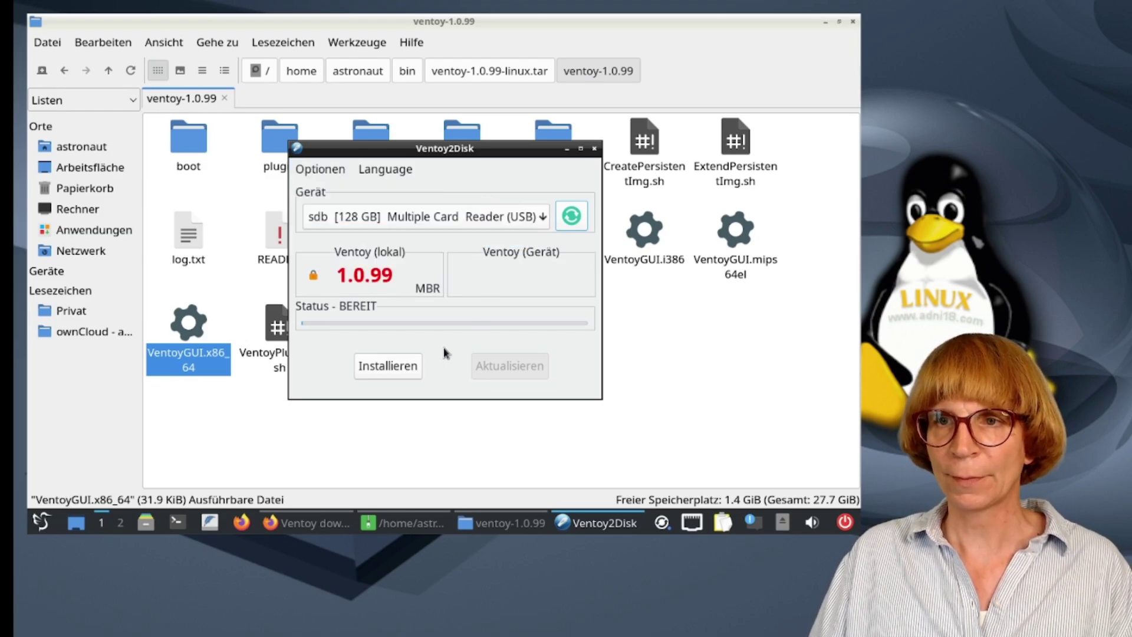
Step: Install Ventoy on the 128 GB USB device sdb, accepting both formatting confirmations, and close Ventoy2Disk
{"action": "left_click", "coordinate": [406, 365]}
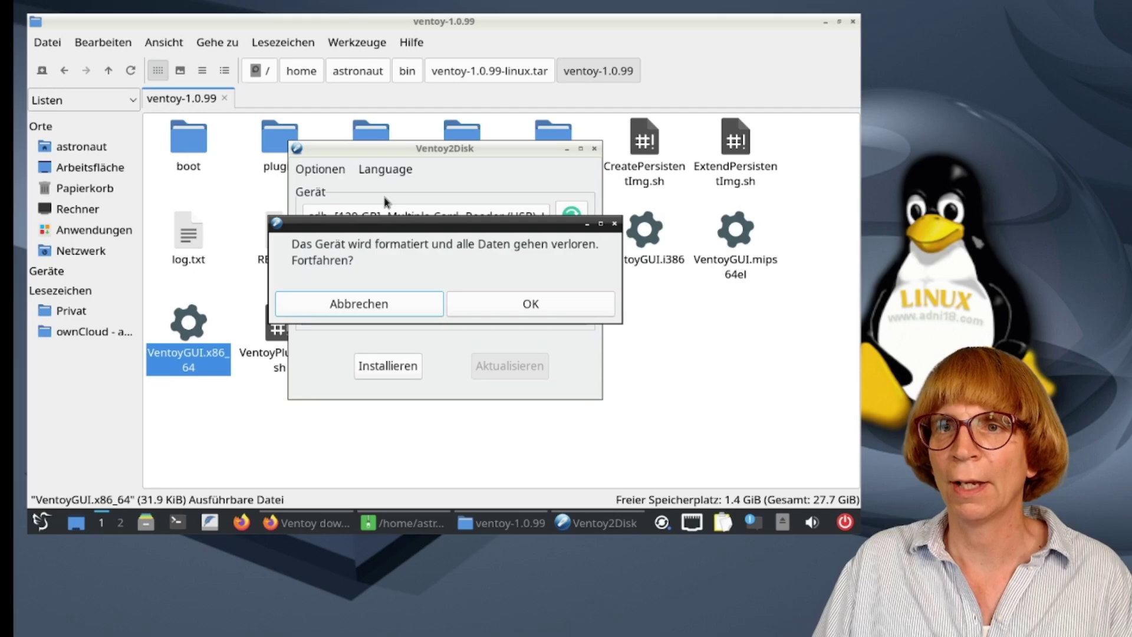
{"action": "left_click_drag", "start_coordinate": [386, 224], "coordinate": [365, 295]}
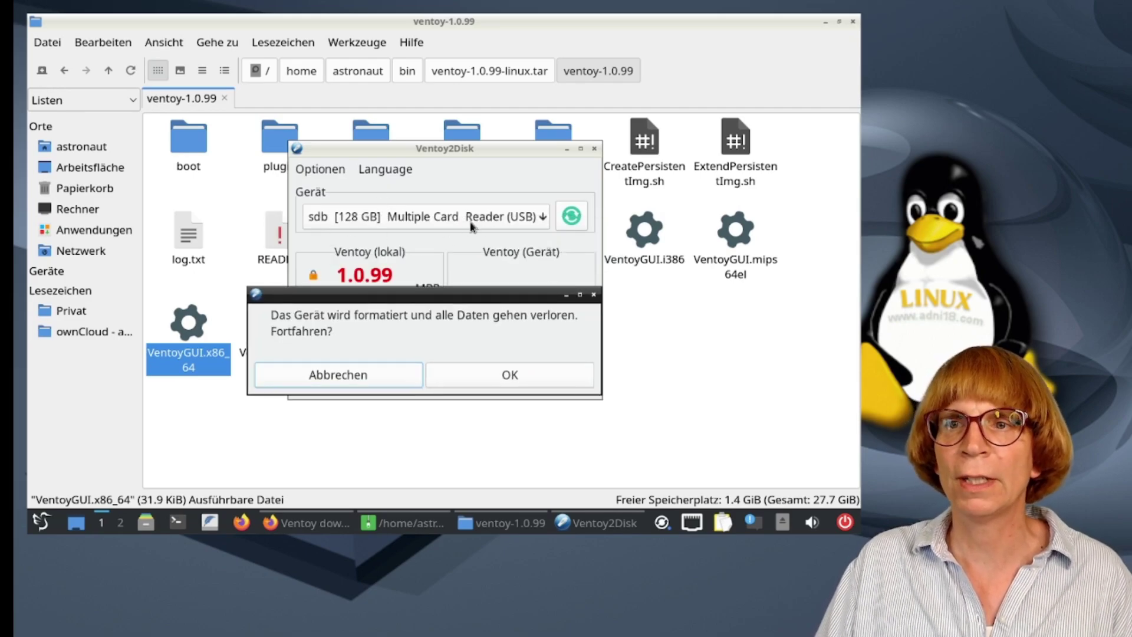
{"action": "left_click", "coordinate": [478, 385]}
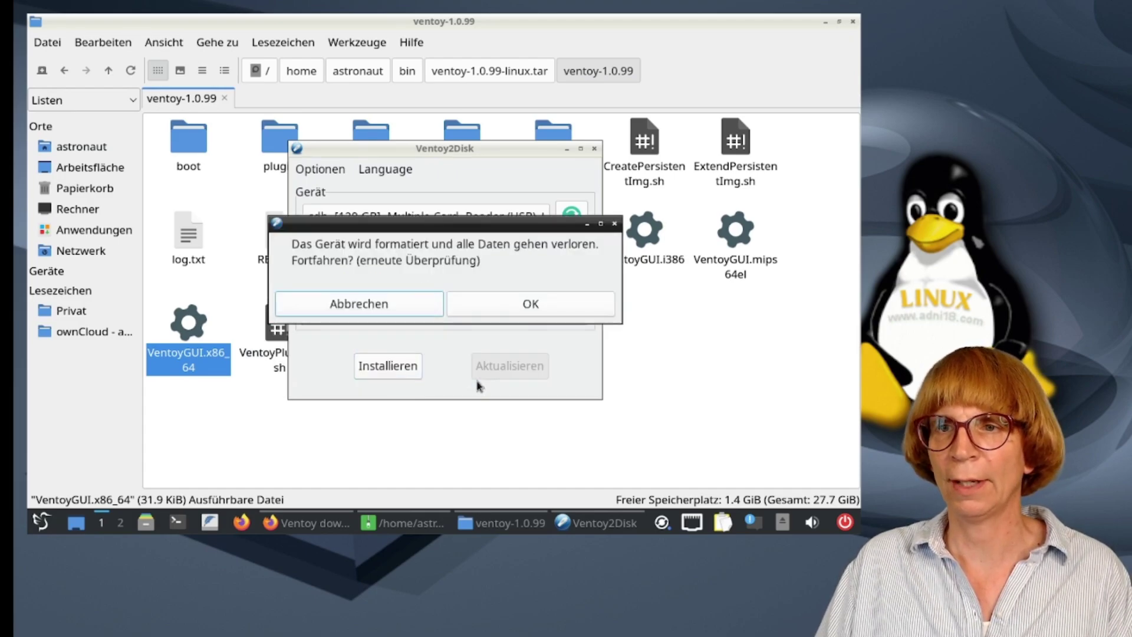
{"action": "left_click", "coordinate": [520, 317]}
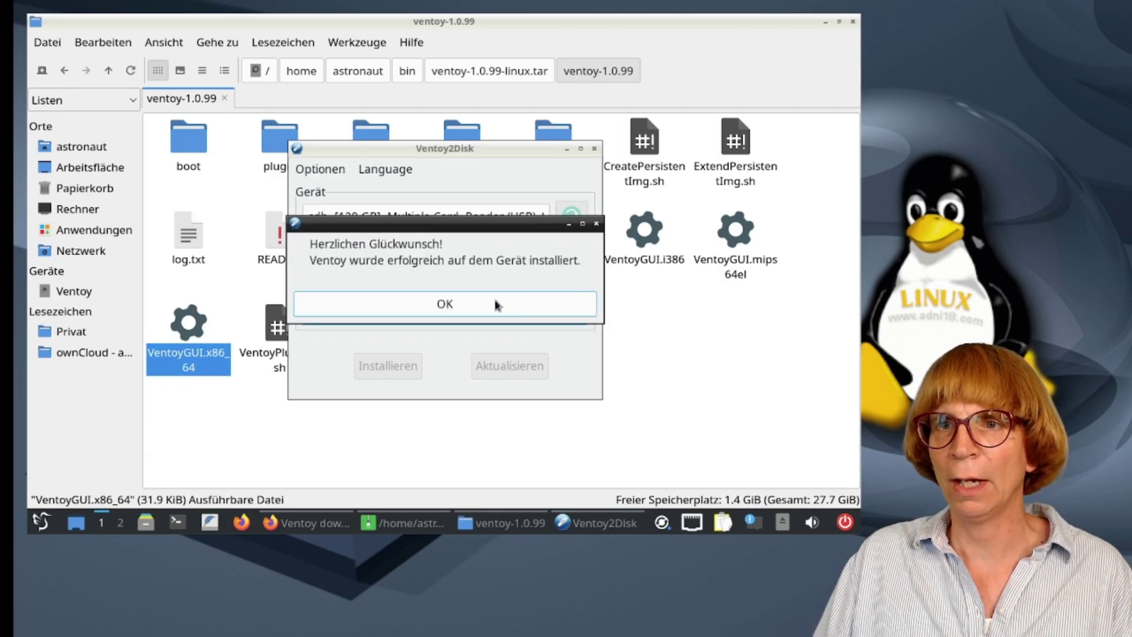
{"action": "left_click", "coordinate": [498, 311]}
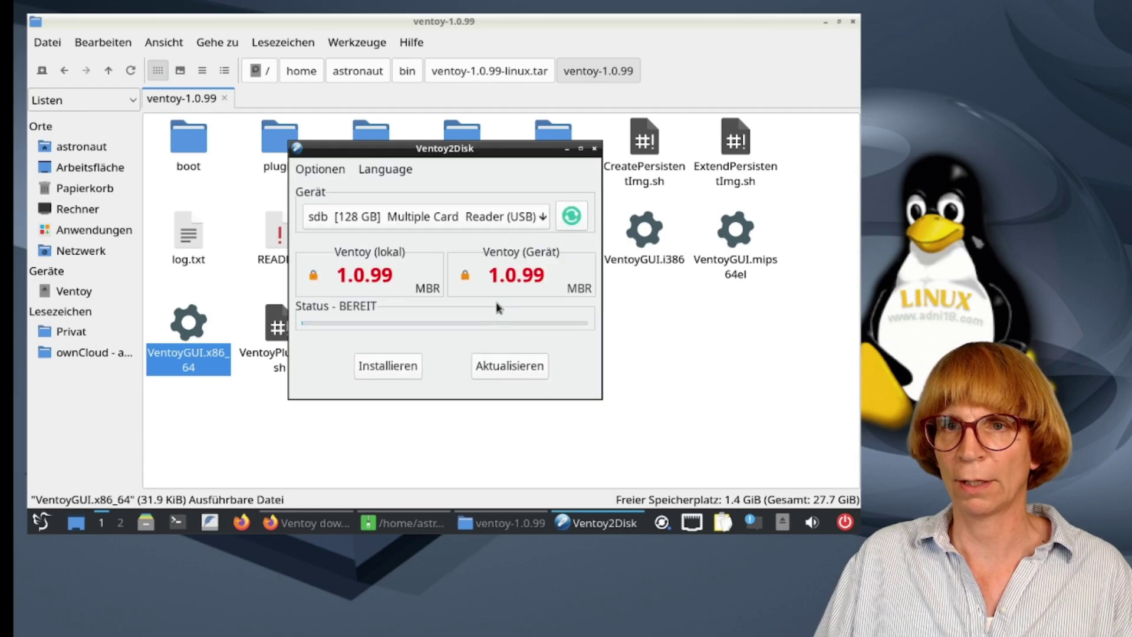
{"action": "left_click", "coordinate": [594, 149]}
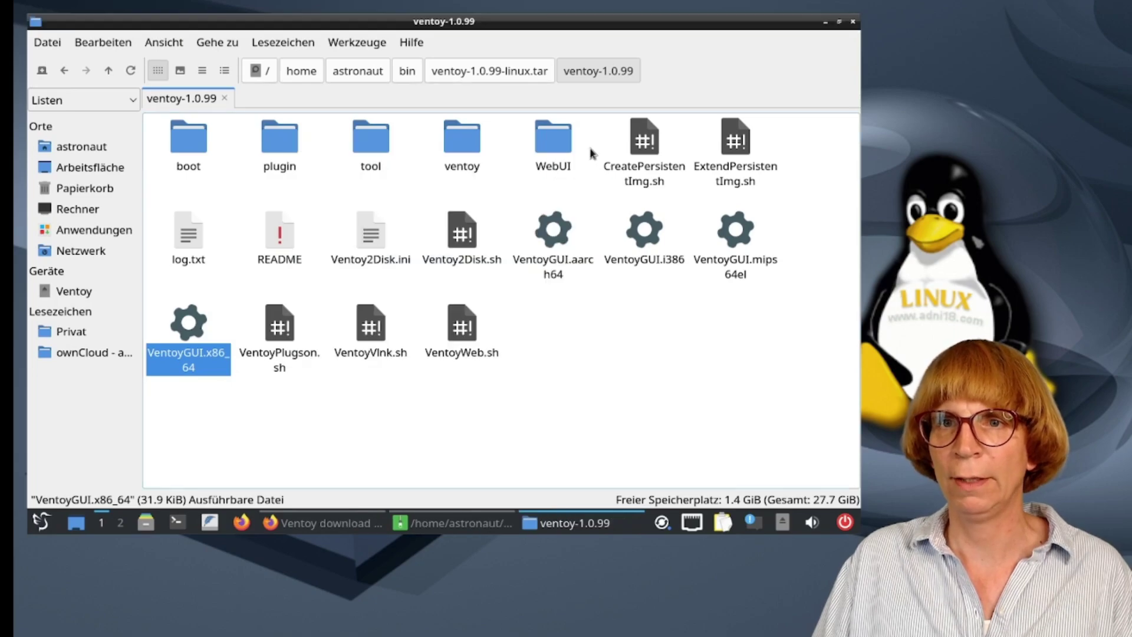
Step: Look into the Ventoy drive and copy the MD5 checksum from tuxwiz-mini-stable-2024-07-31-amd64.hybrid.iso.md5 in the Downloads folder
{"action": "left_click", "coordinate": [74, 293]}
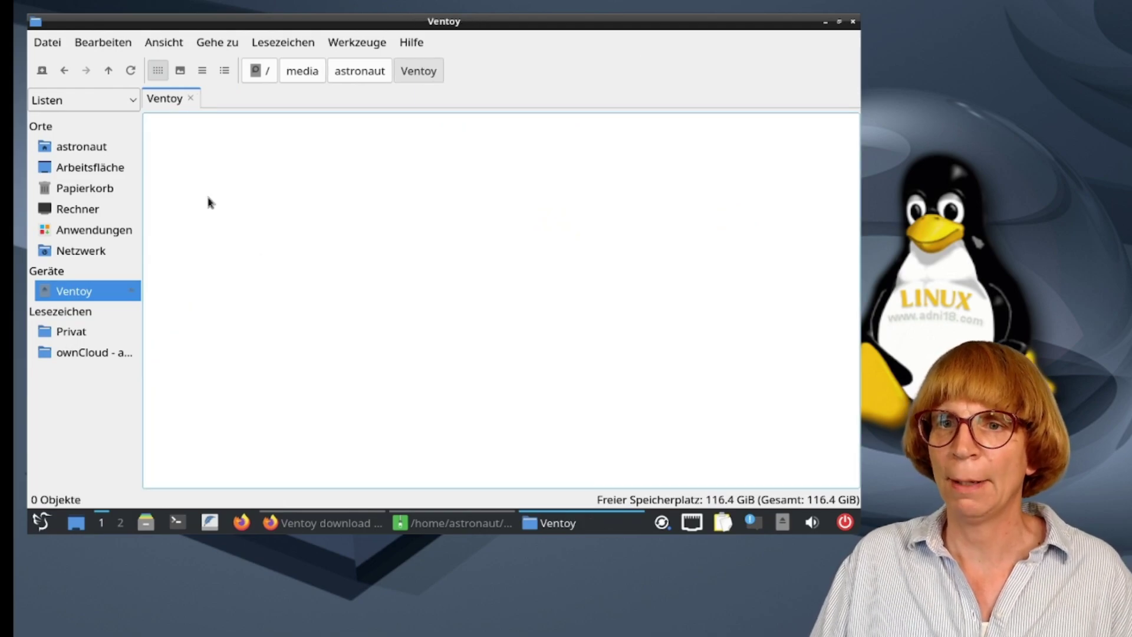
{"action": "left_click", "coordinate": [101, 147]}
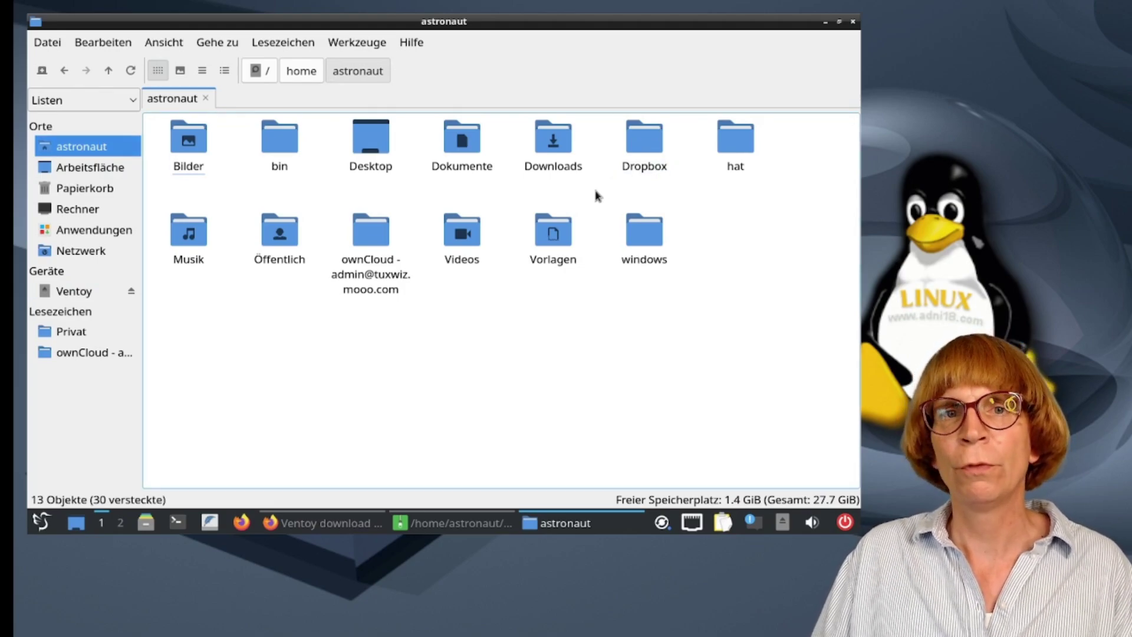
{"action": "double_click", "coordinate": [565, 172]}
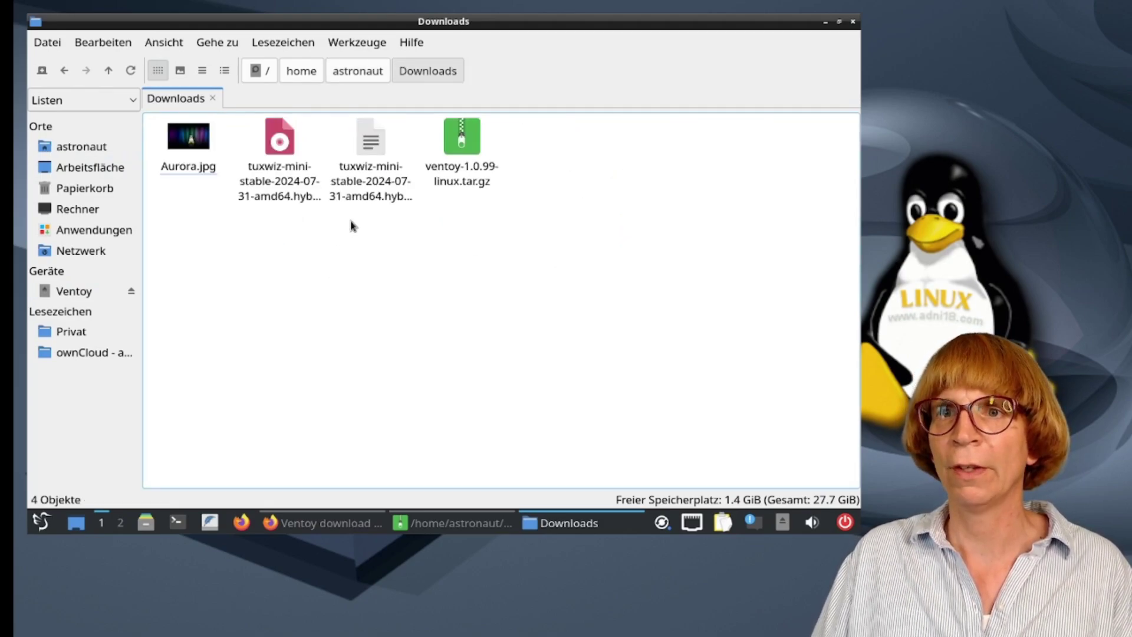
{"action": "mouse_move", "coordinate": [379, 160]}
{"action": "double_click", "coordinate": [379, 161]}
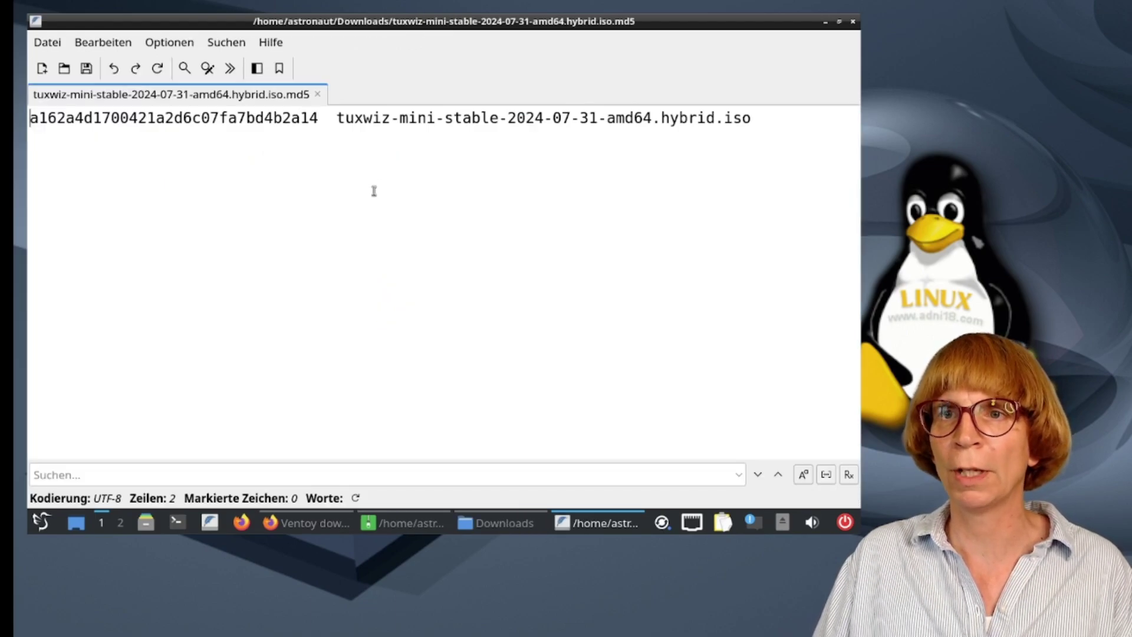
{"action": "left_click_drag", "start_coordinate": [319, 118], "coordinate": [30, 120]}
{"action": "key", "text": "ctrl+c"}
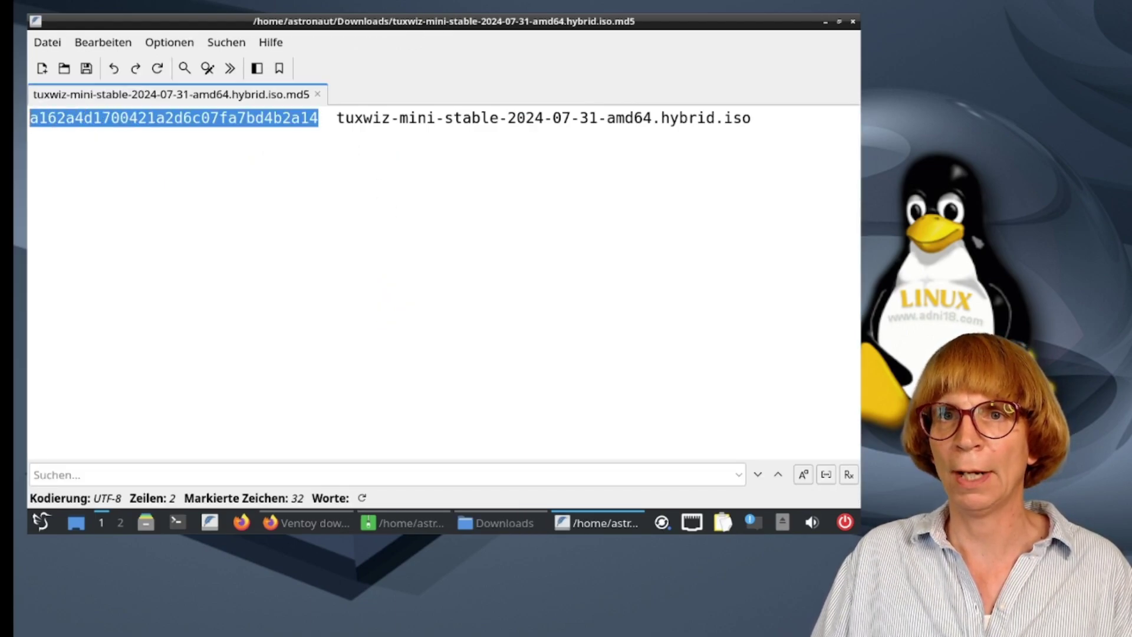
Step: Launch GtkHash and load tuxwiz-mini-stable-2024-07-31-amd64.hybrid.iso as the file to hash
{"action": "left_click", "coordinate": [39, 531]}
{"action": "type", "text": "gtk"}
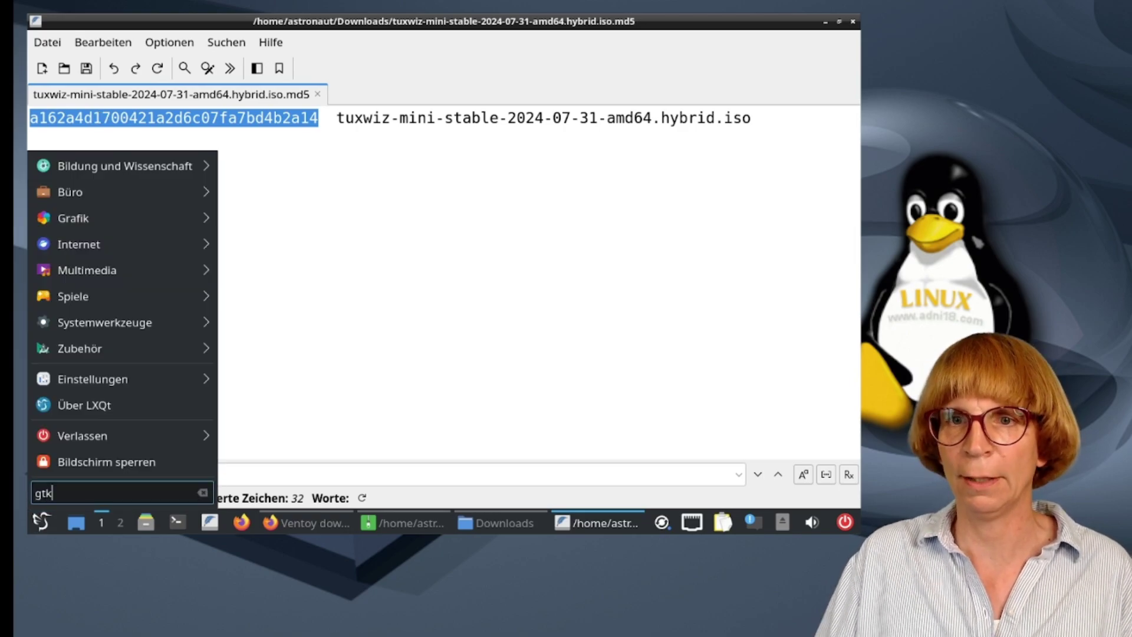
{"action": "left_click", "coordinate": [108, 441]}
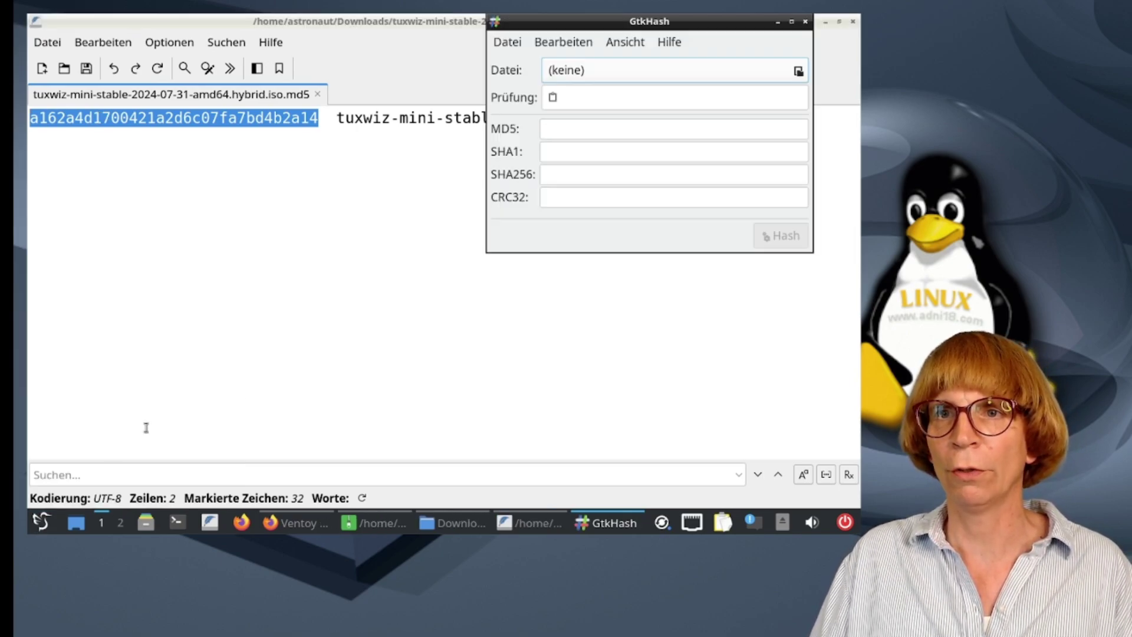
{"action": "left_click_drag", "start_coordinate": [425, 86], "coordinate": [381, 105]}
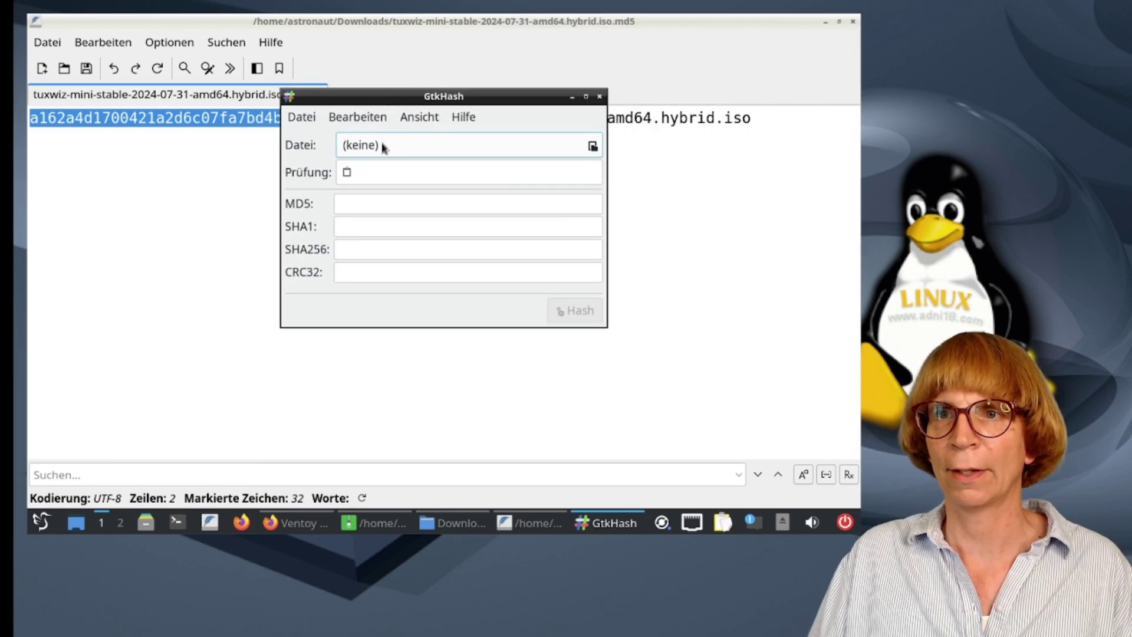
{"action": "left_click", "coordinate": [590, 147]}
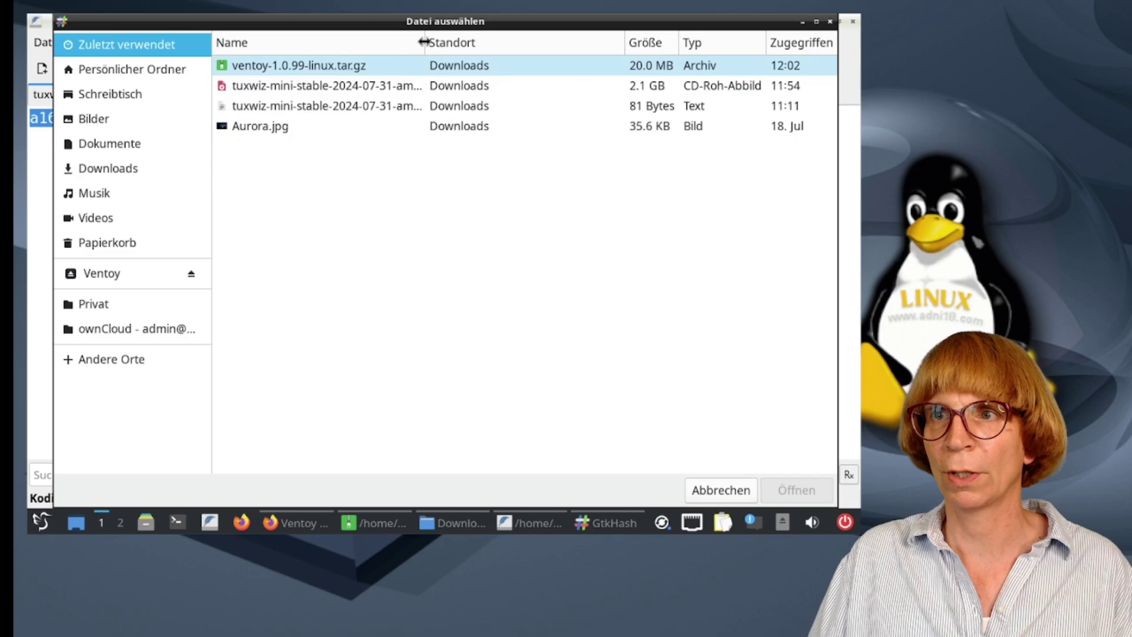
{"action": "left_click_drag", "start_coordinate": [421, 46], "coordinate": [449, 46]}
{"action": "left_click", "coordinate": [399, 85]}
{"action": "double_click", "coordinate": [399, 84]}
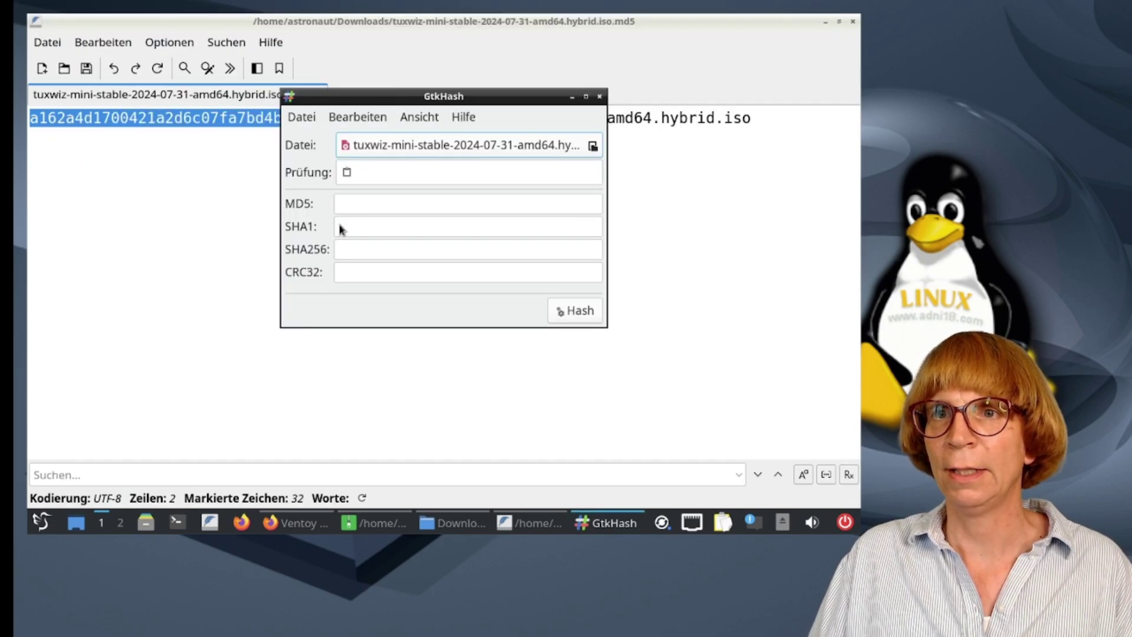
Step: Paste the copied MD5 checksum as the comparison value, compute the ISO's hashes and close GtkHash
{"action": "left_click", "coordinate": [384, 175]}
{"action": "key", "text": "ctrl+v"}
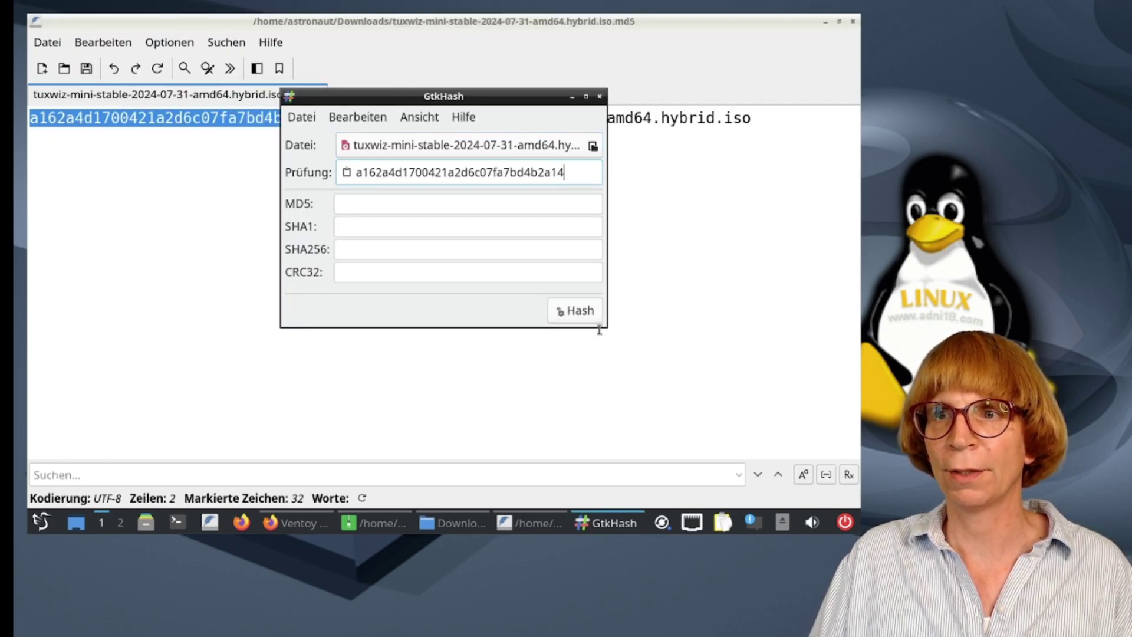
{"action": "left_click", "coordinate": [581, 320]}
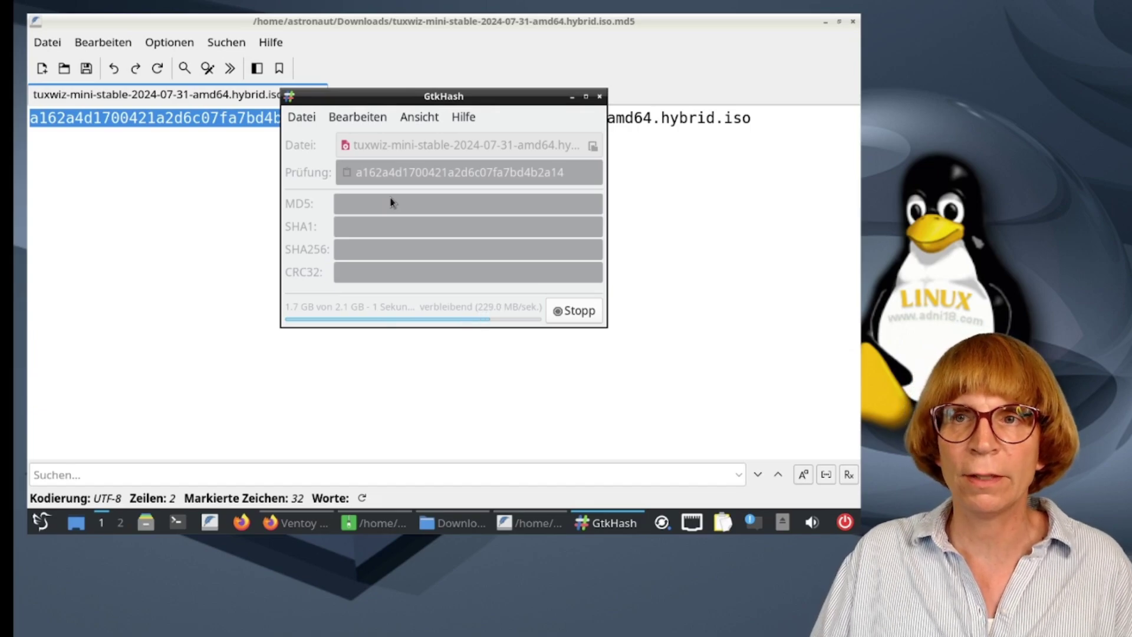
{"action": "left_click", "coordinate": [601, 97]}
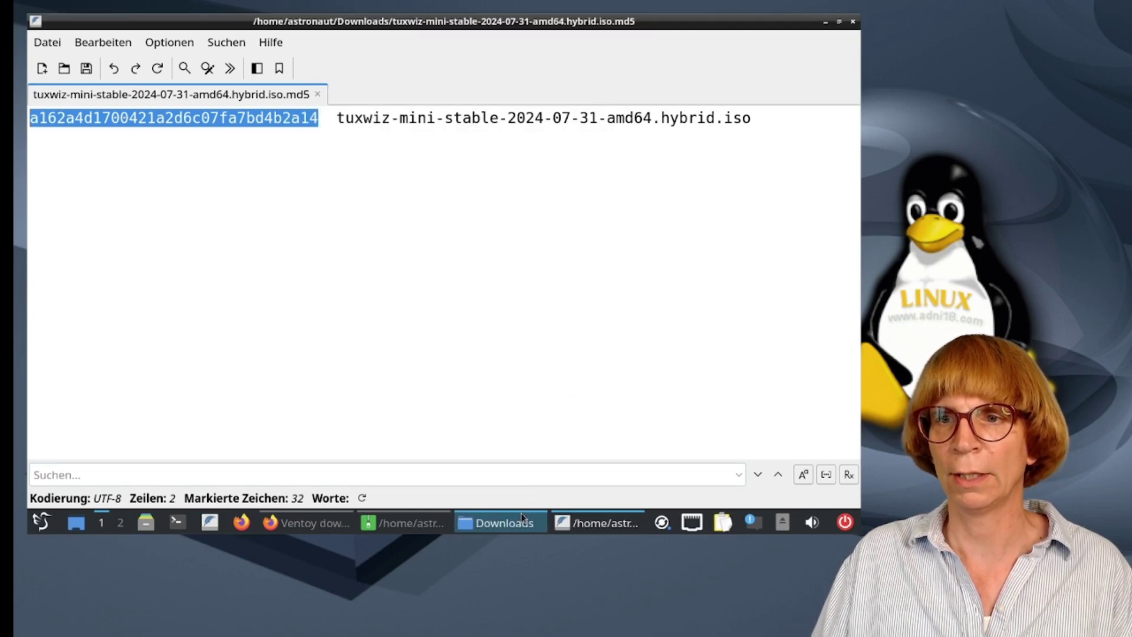
Step: Copy the tuxwiz-mini-stable-2024-07-31-amd64.hybrid.iso file from Downloads onto the Ventoy drive
{"action": "left_click", "coordinate": [521, 523]}
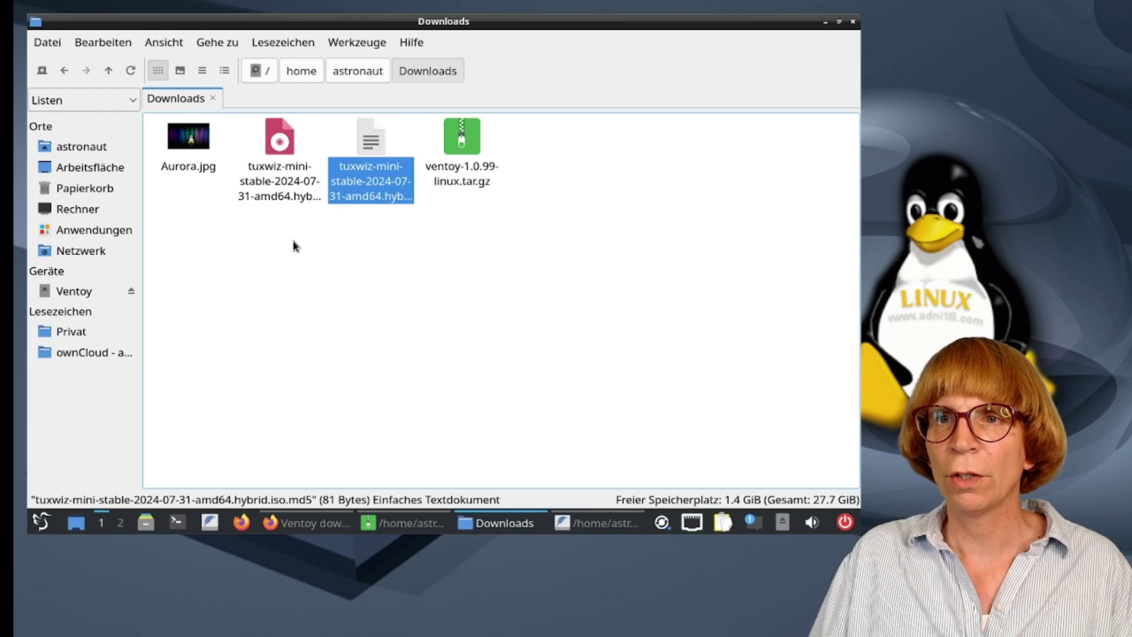
{"action": "left_click", "coordinate": [283, 177]}
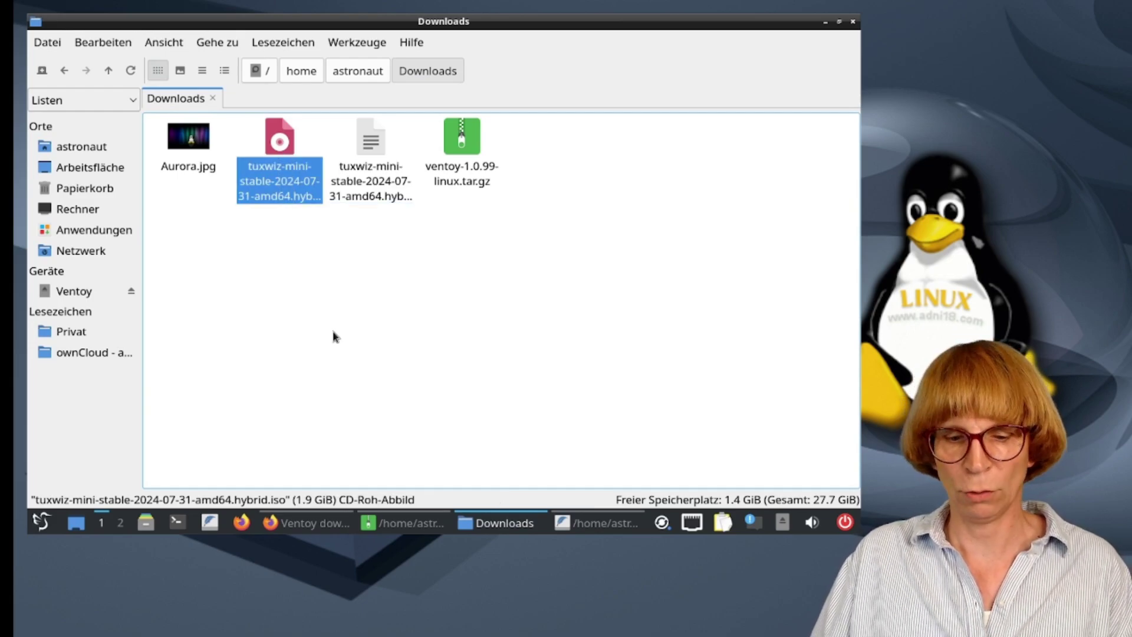
{"action": "left_click", "coordinate": [65, 292]}
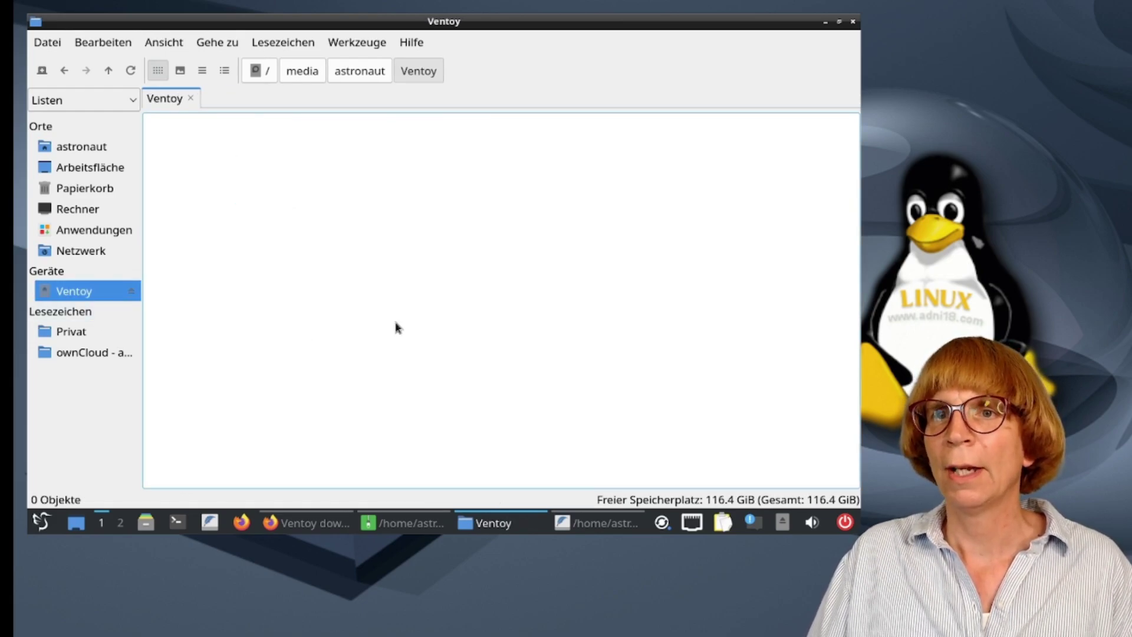
{"action": "key", "text": "ctrl+v"}
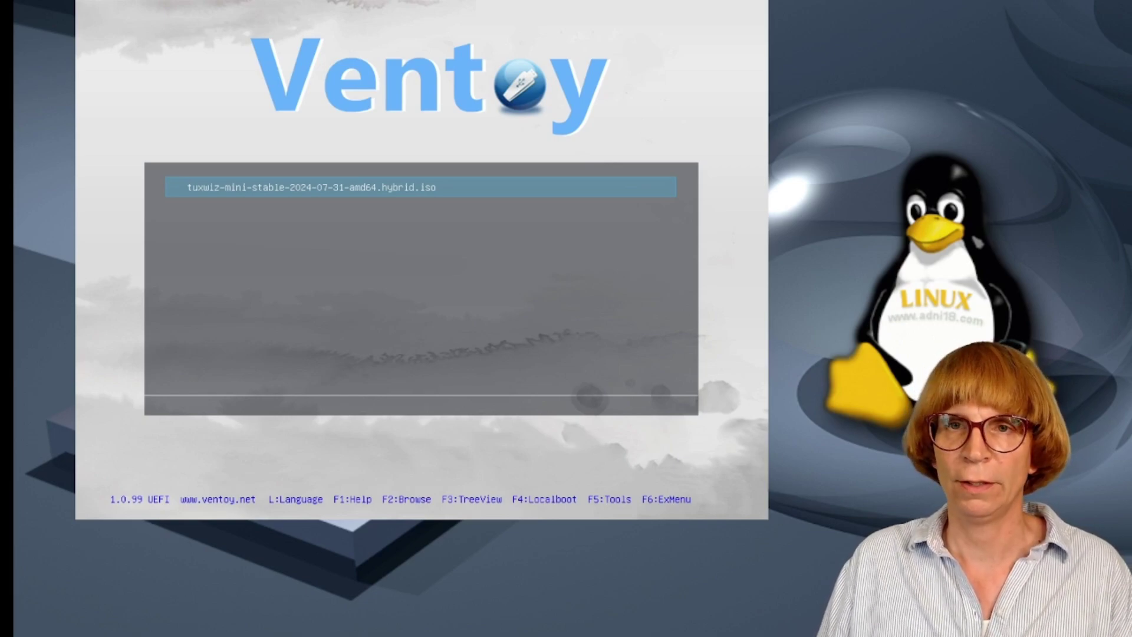
Step: Boot the tuxwiz-mini-stable ISO from the Ventoy boot menu in normal mode and start Live system (amd64)
{"action": "key", "text": "Return"}
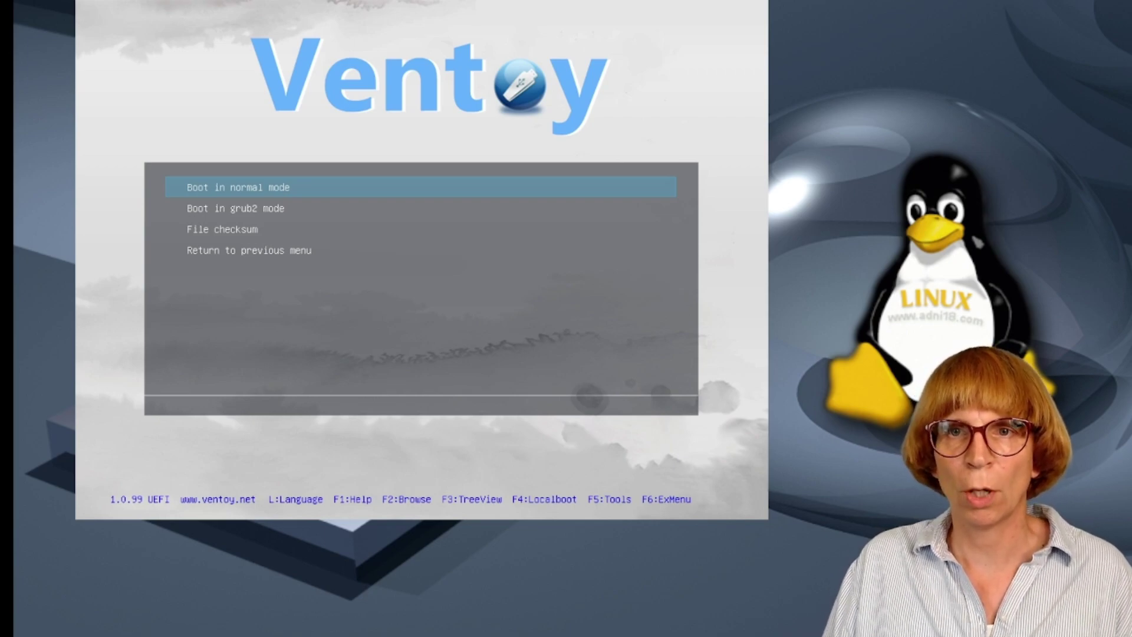
{"action": "key", "text": "Return"}
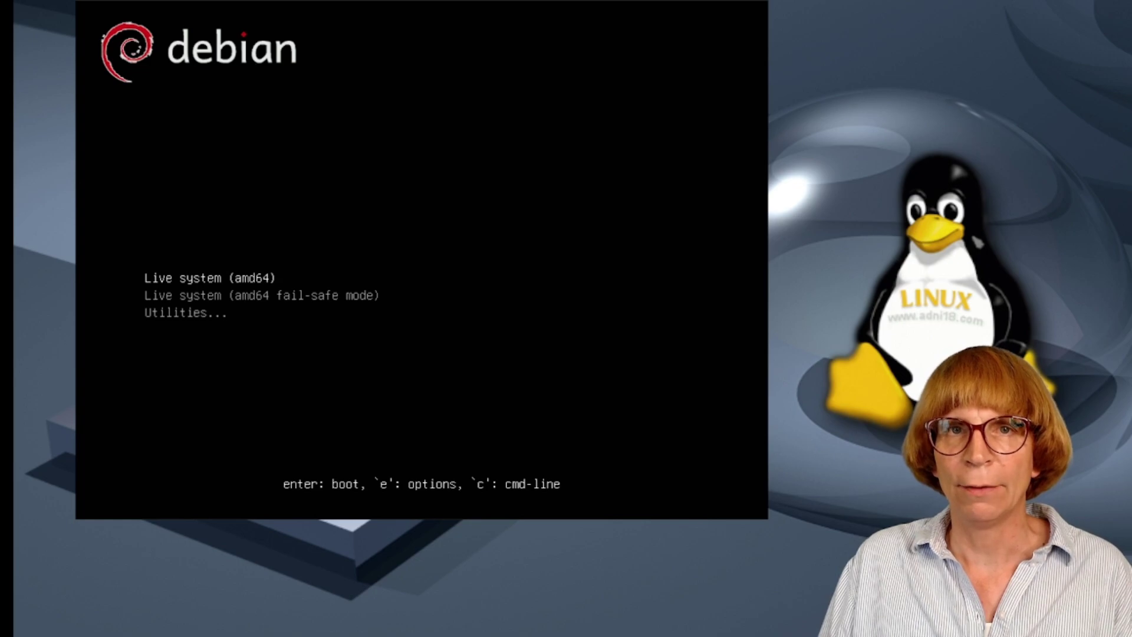
{"action": "key", "text": "Return"}
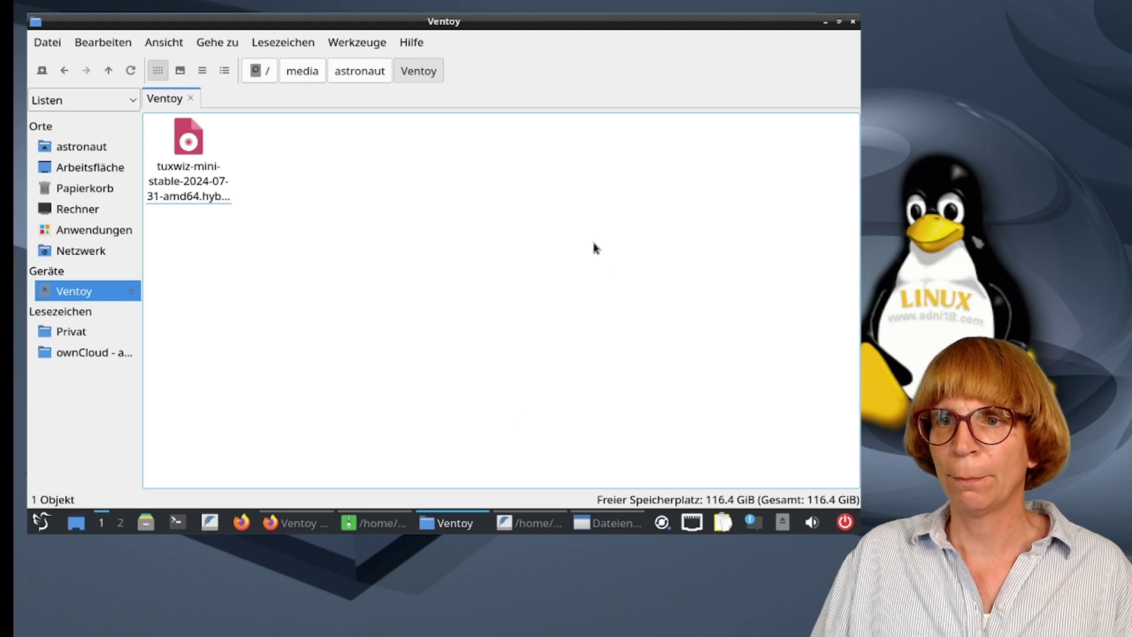
Step: Switch to Firefox and review the iVentoy homepage and the DHCP server state in the router's home networking settings
{"action": "left_click", "coordinate": [319, 523]}
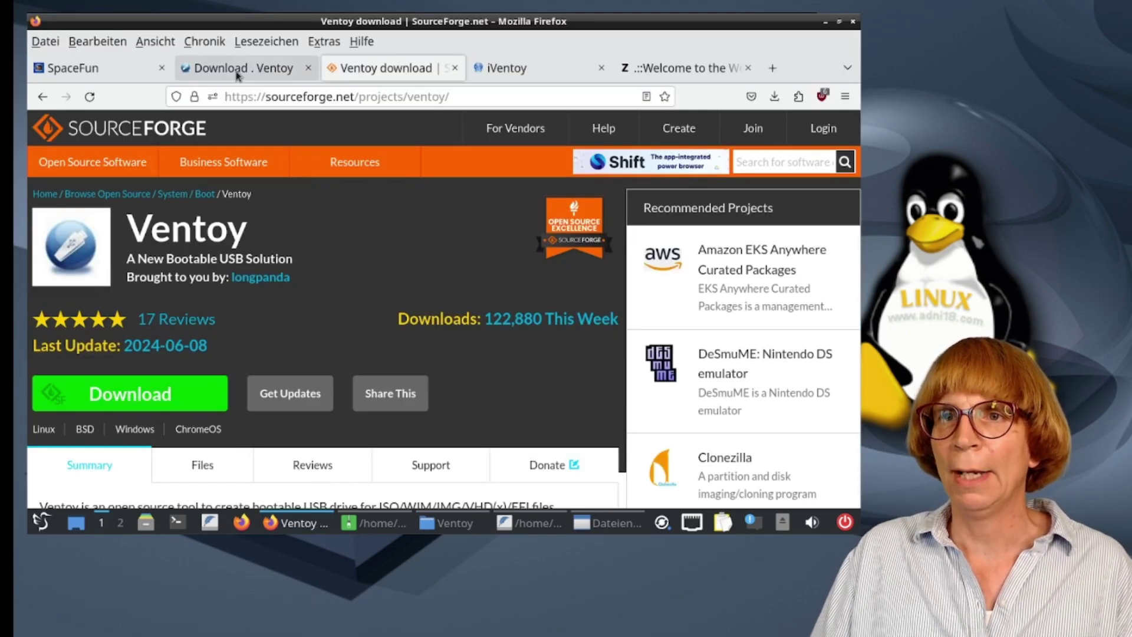
{"action": "left_click", "coordinate": [581, 77]}
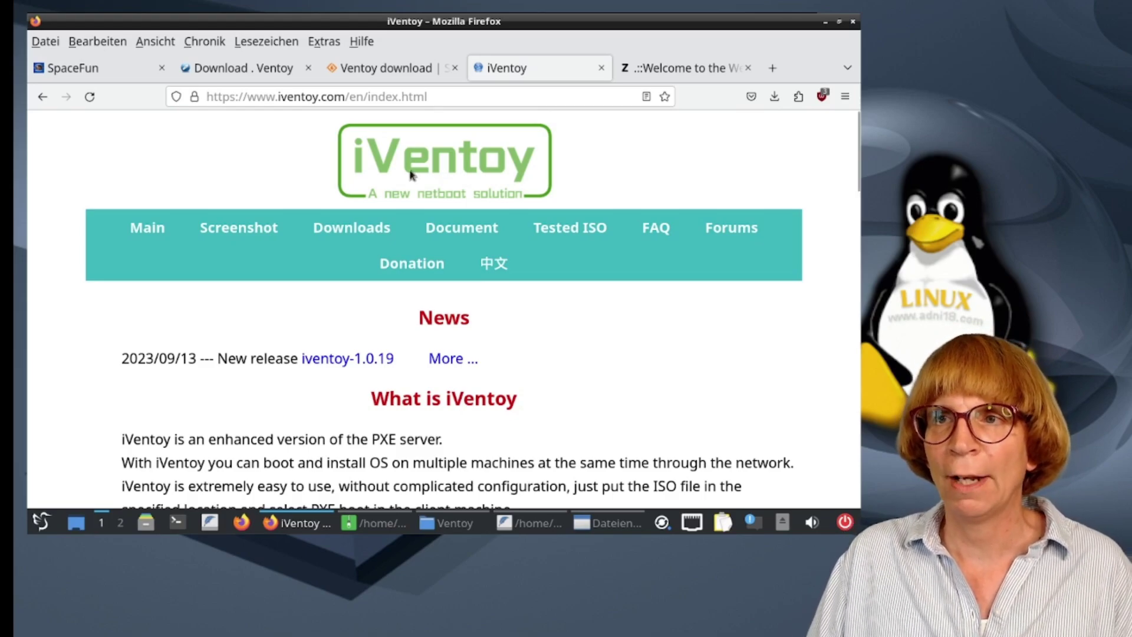
{"action": "left_click", "coordinate": [684, 69]}
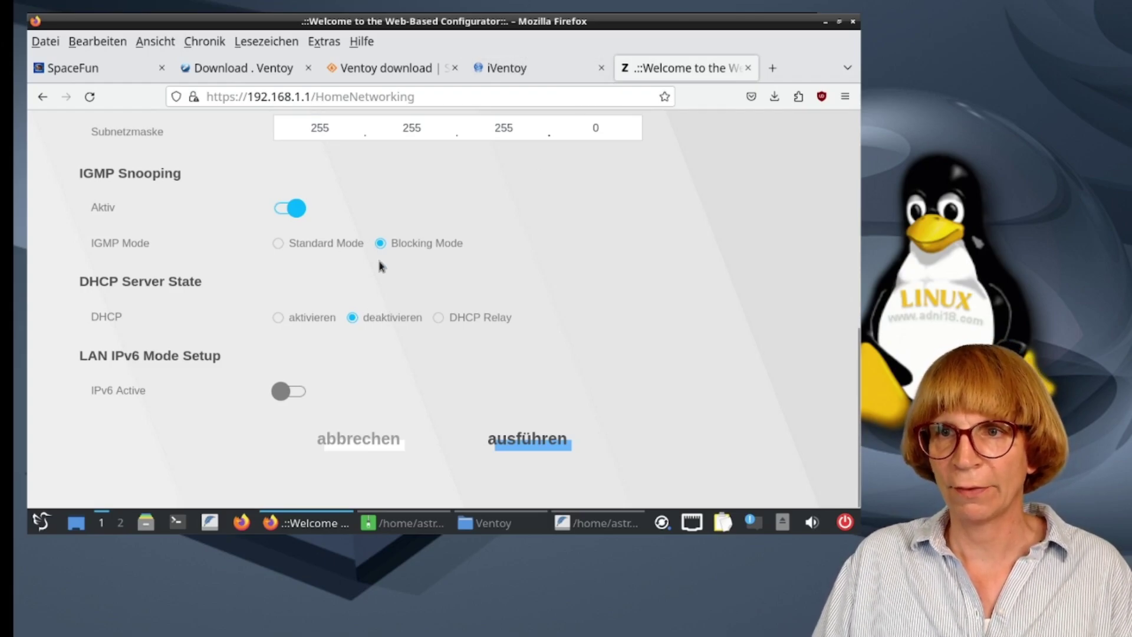
{"action": "left_click", "coordinate": [512, 69]}
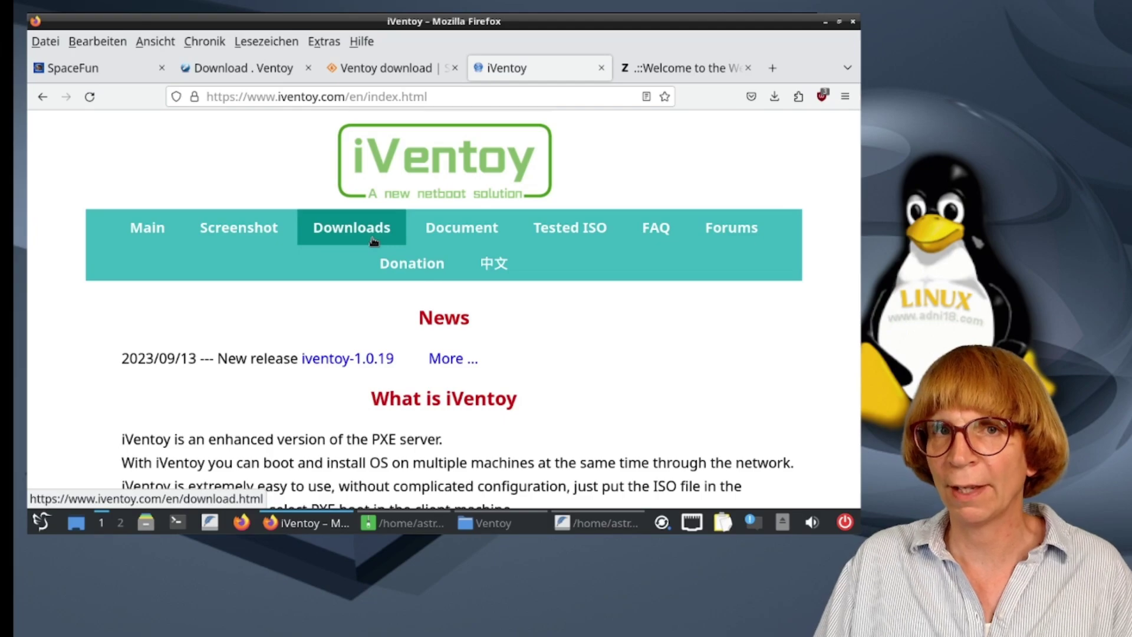
{"action": "left_click", "coordinate": [680, 70]}
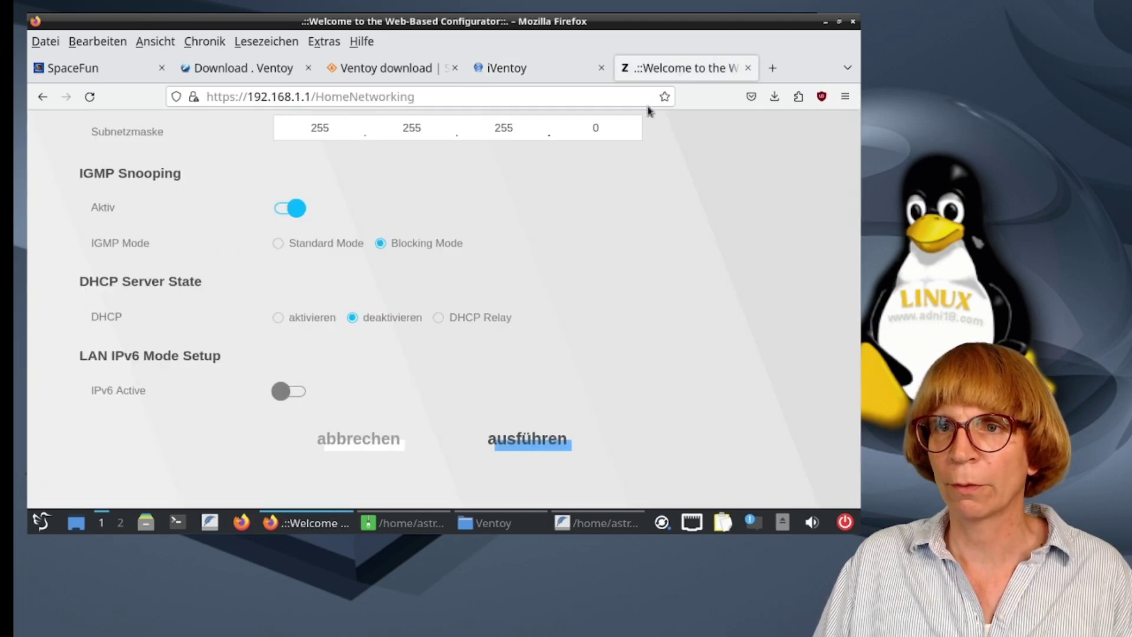
{"action": "left_click", "coordinate": [542, 70]}
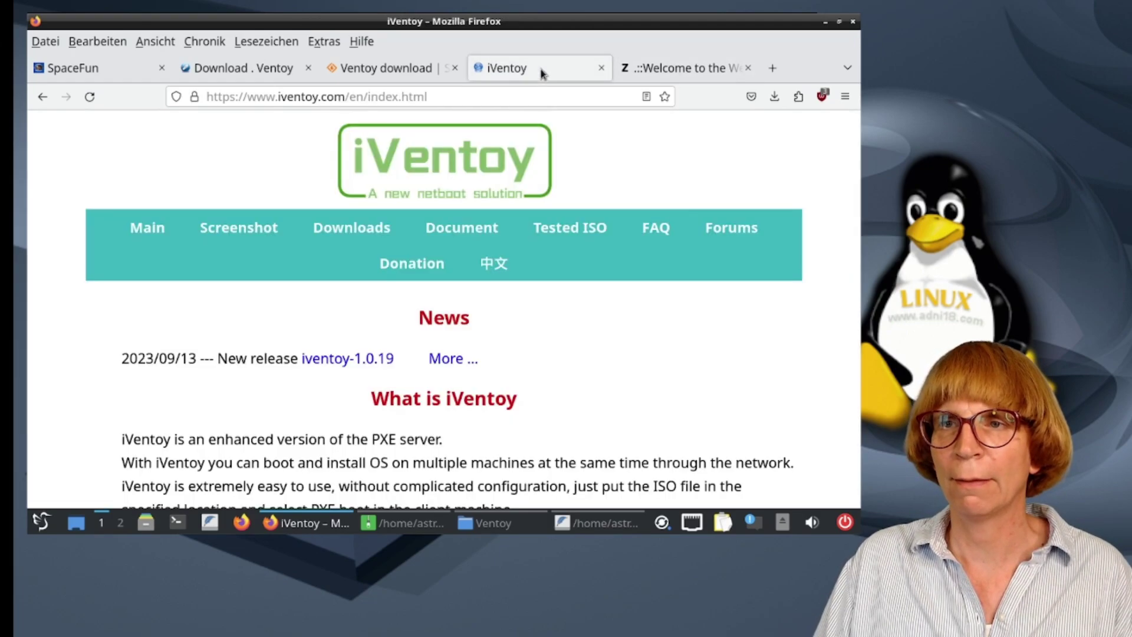
Step: Download iventoy-1.0.20-linux-free.tar.gz from the GitHub releases page linked on iVentoy's download page
{"action": "left_click", "coordinate": [345, 230]}
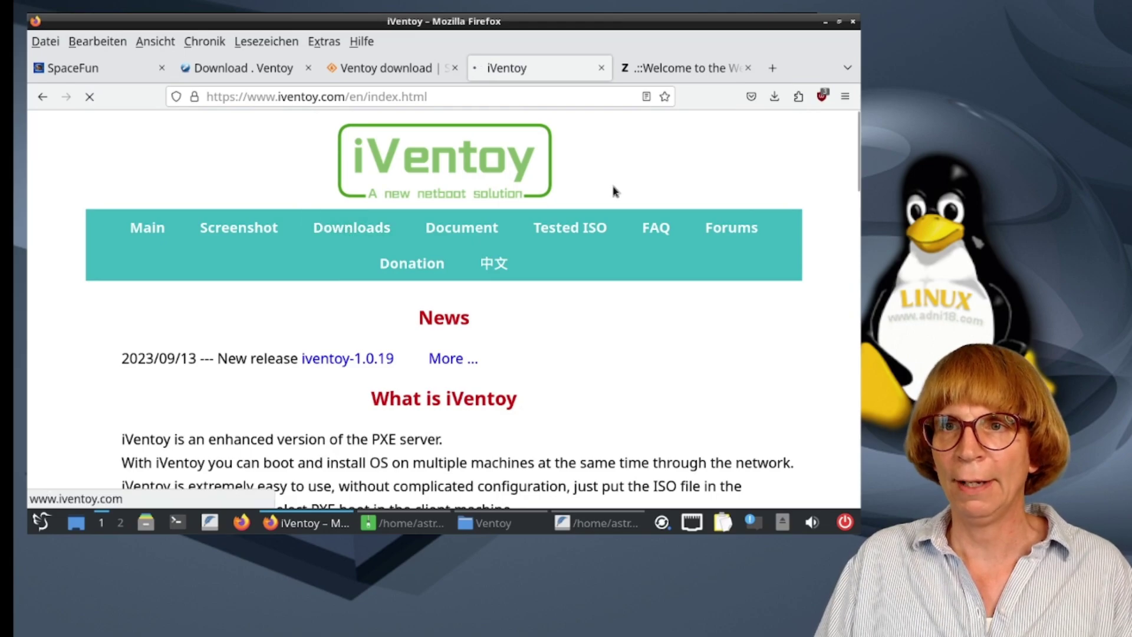
{"action": "scroll", "coordinate": [202, 284], "scroll_direction": "down", "scroll_amount": 2}
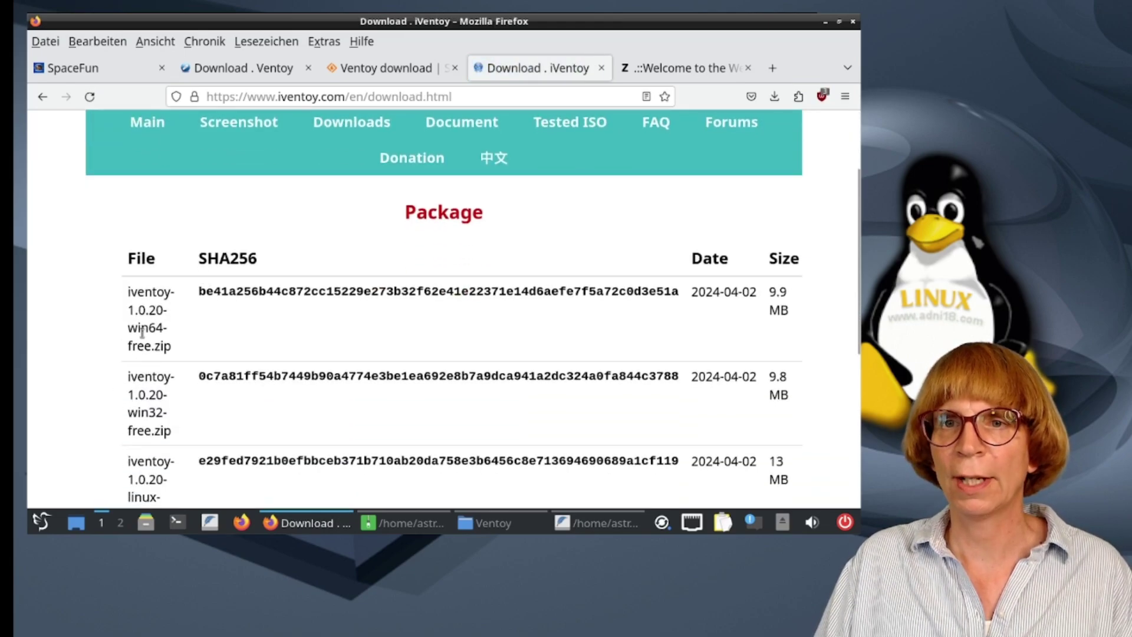
{"action": "scroll", "coordinate": [137, 362], "scroll_direction": "down", "scroll_amount": 4}
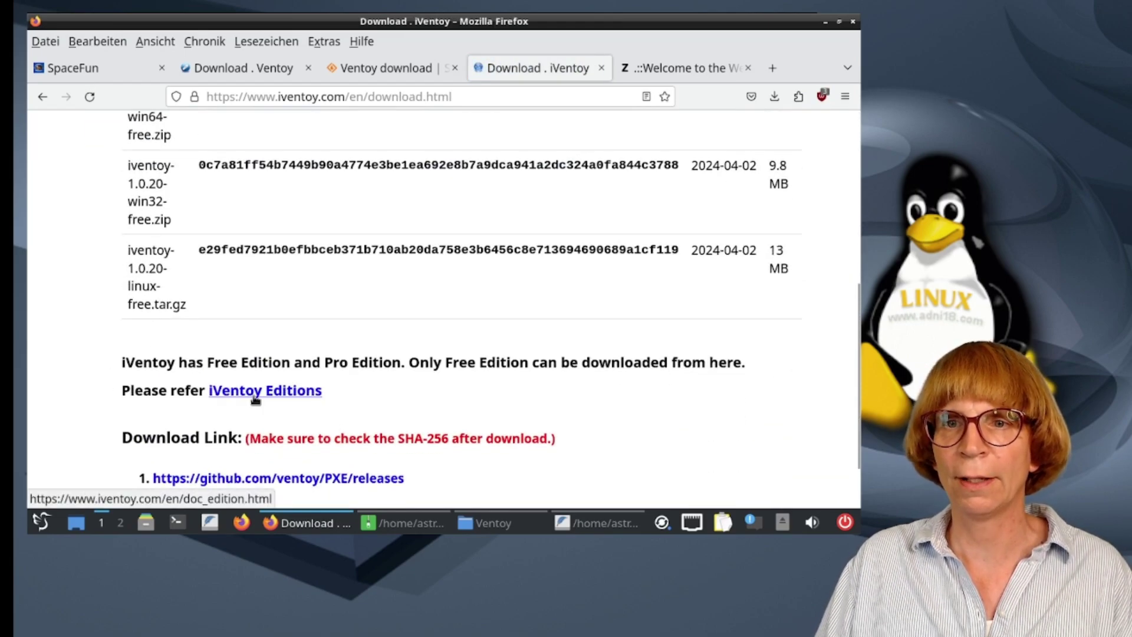
{"action": "left_click", "coordinate": [275, 483]}
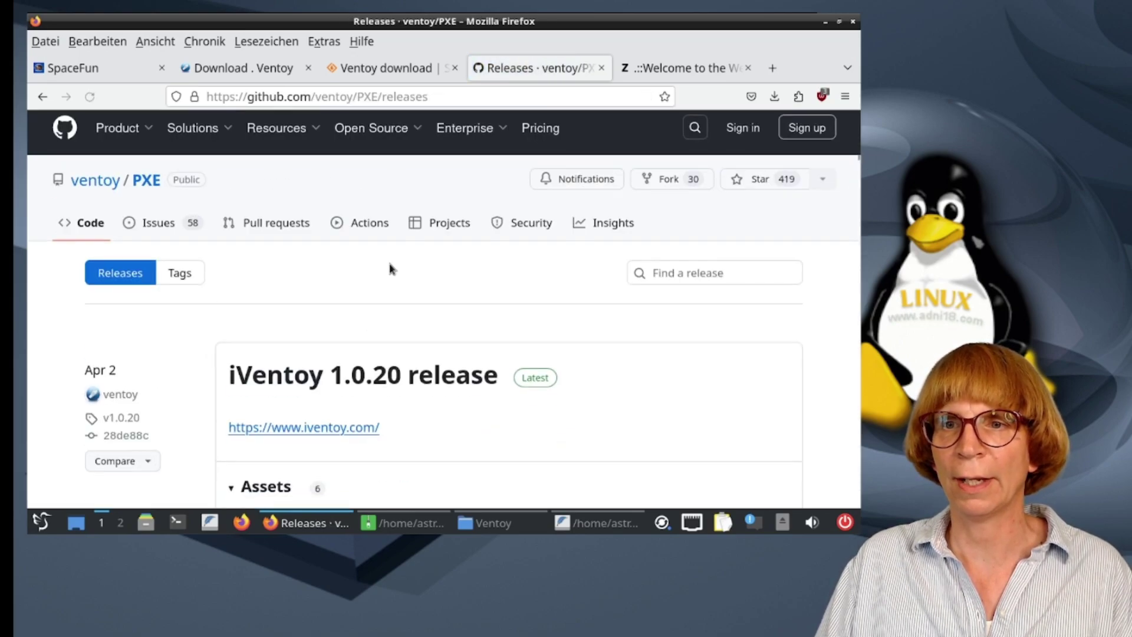
{"action": "scroll", "coordinate": [388, 265], "scroll_direction": "down", "scroll_amount": 4}
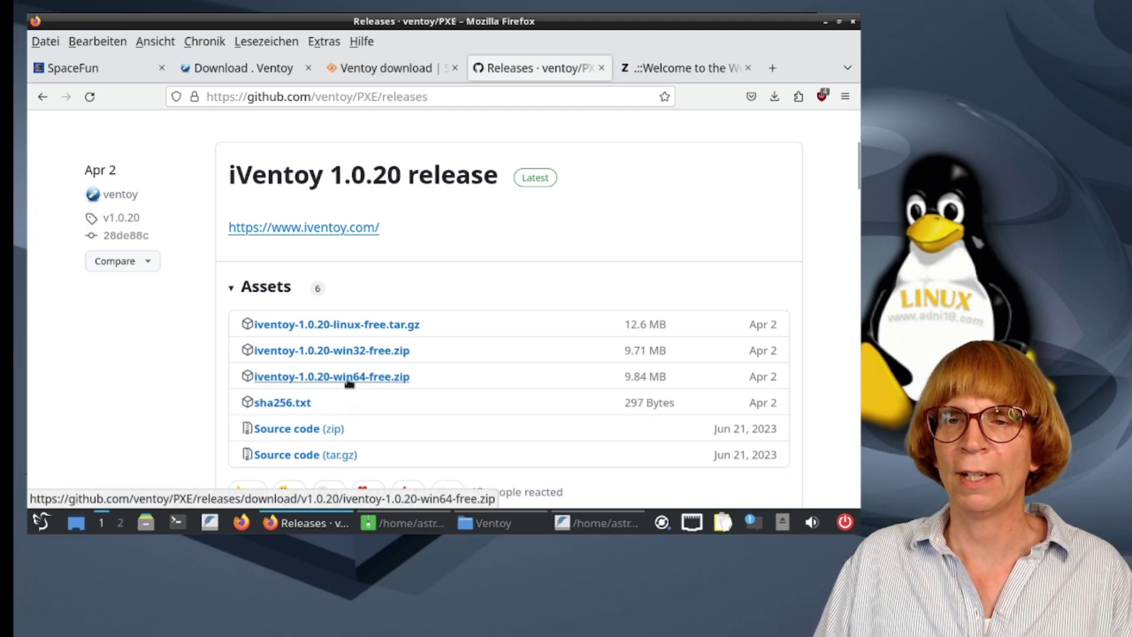
{"action": "left_click", "coordinate": [353, 325]}
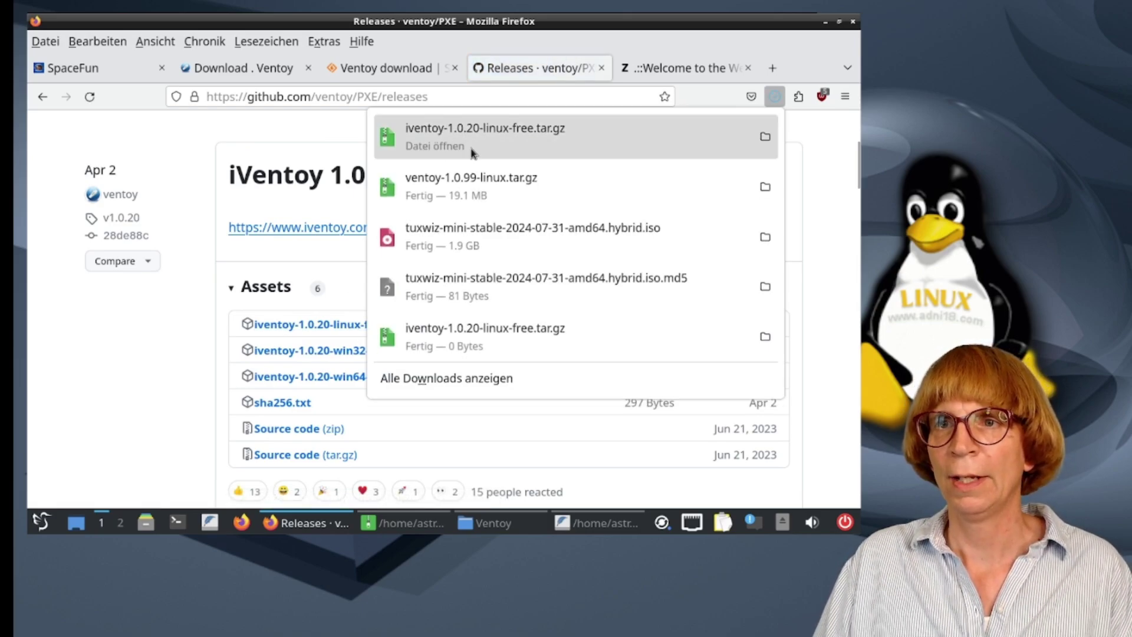
Step: Open the downloaded iVentoy archive and extract all its files into the bin folder of the home directory
{"action": "left_click", "coordinate": [470, 148]}
{"action": "left_click_drag", "start_coordinate": [481, 108], "coordinate": [243, 79]}
{"action": "left_click", "coordinate": [220, 130]}
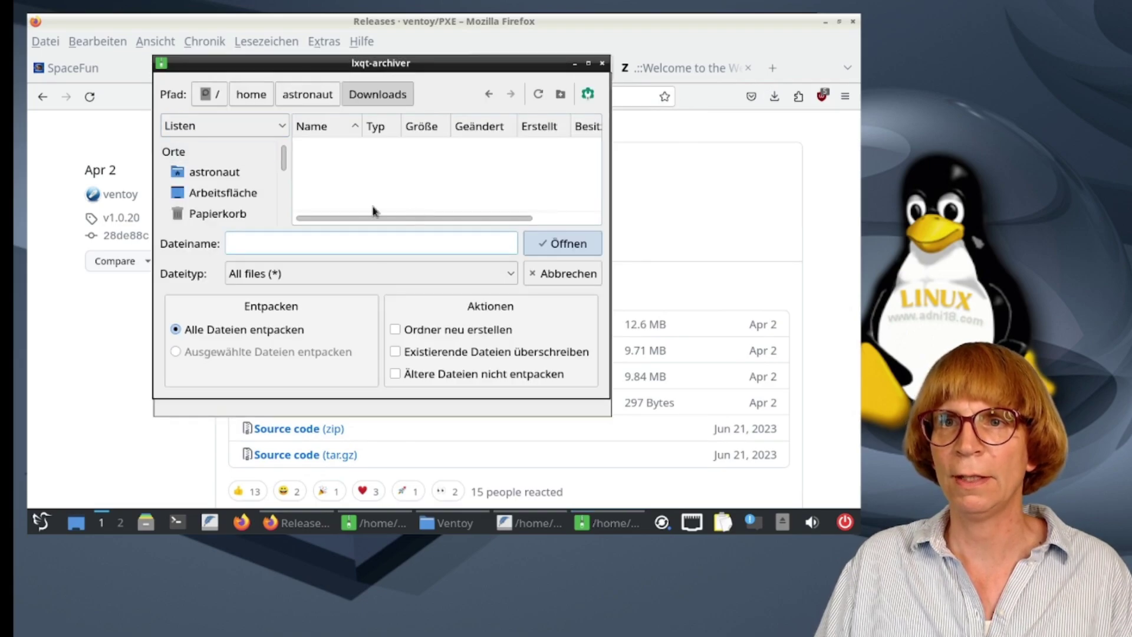
{"action": "left_click", "coordinate": [307, 94]}
{"action": "double_click", "coordinate": [354, 170]}
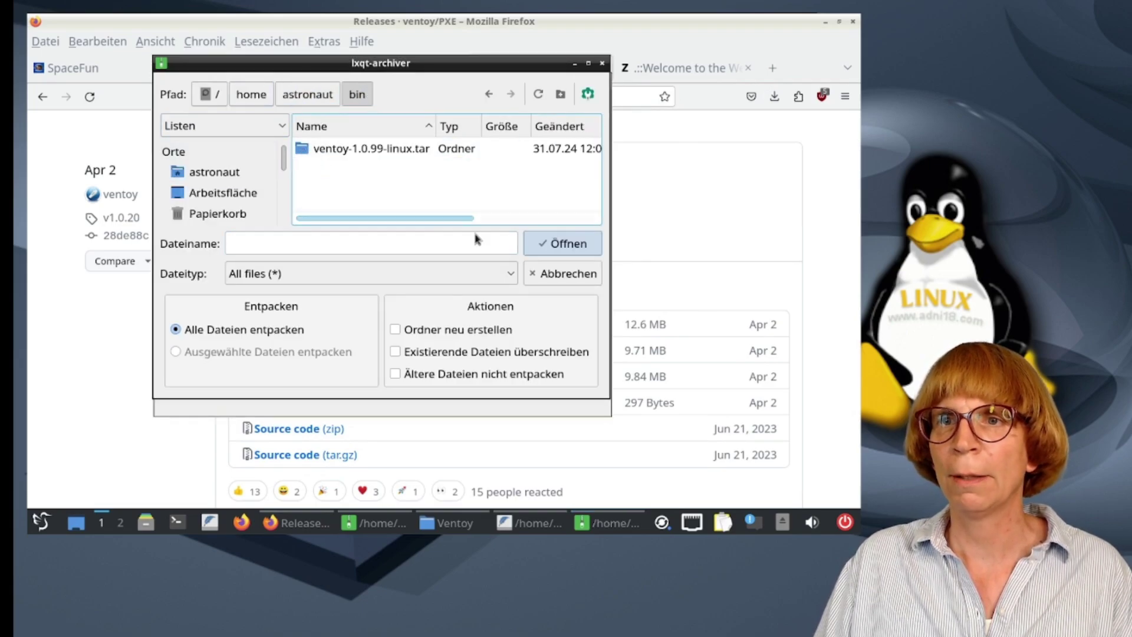
{"action": "left_click", "coordinate": [557, 246]}
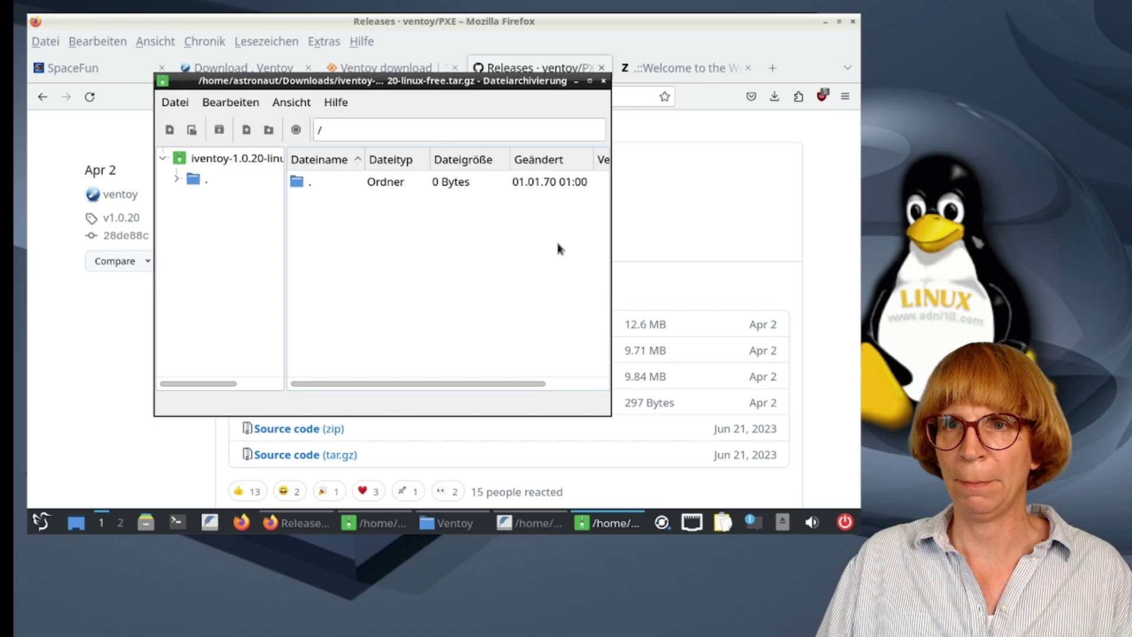
Step: Switch to the file manager and open a terminal in the extracted iventoy-1.0.20 folder inside the home directory's bin folder
{"action": "left_click", "coordinate": [449, 526]}
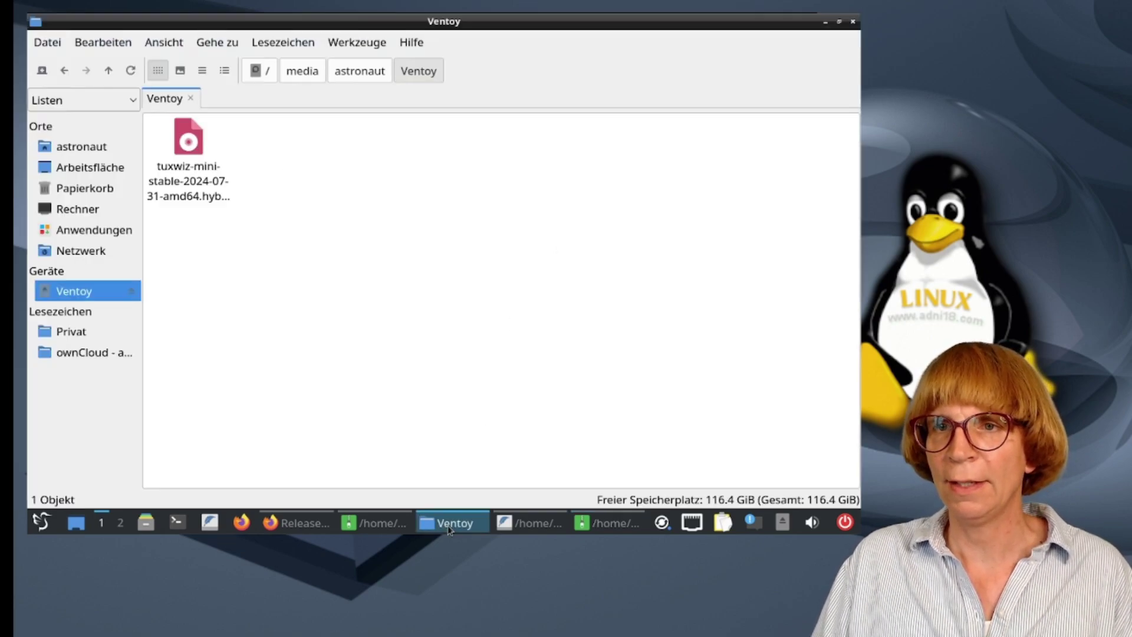
{"action": "left_click", "coordinate": [78, 146]}
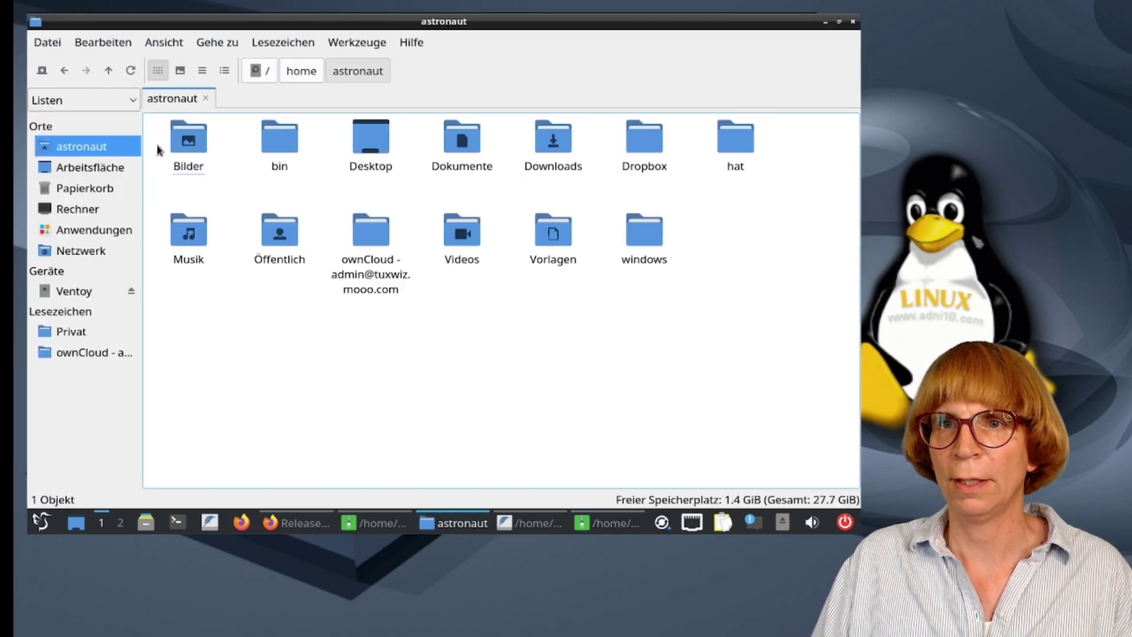
{"action": "double_click", "coordinate": [279, 139]}
{"action": "left_click", "coordinate": [192, 167]}
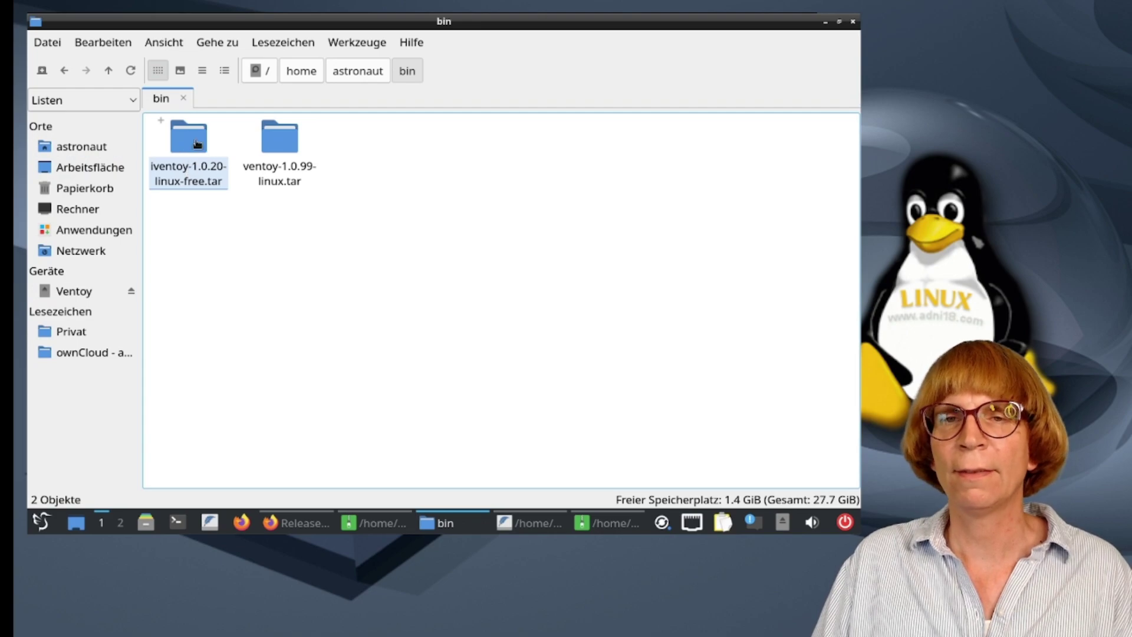
{"action": "double_click", "coordinate": [197, 144]}
{"action": "double_click", "coordinate": [189, 140]}
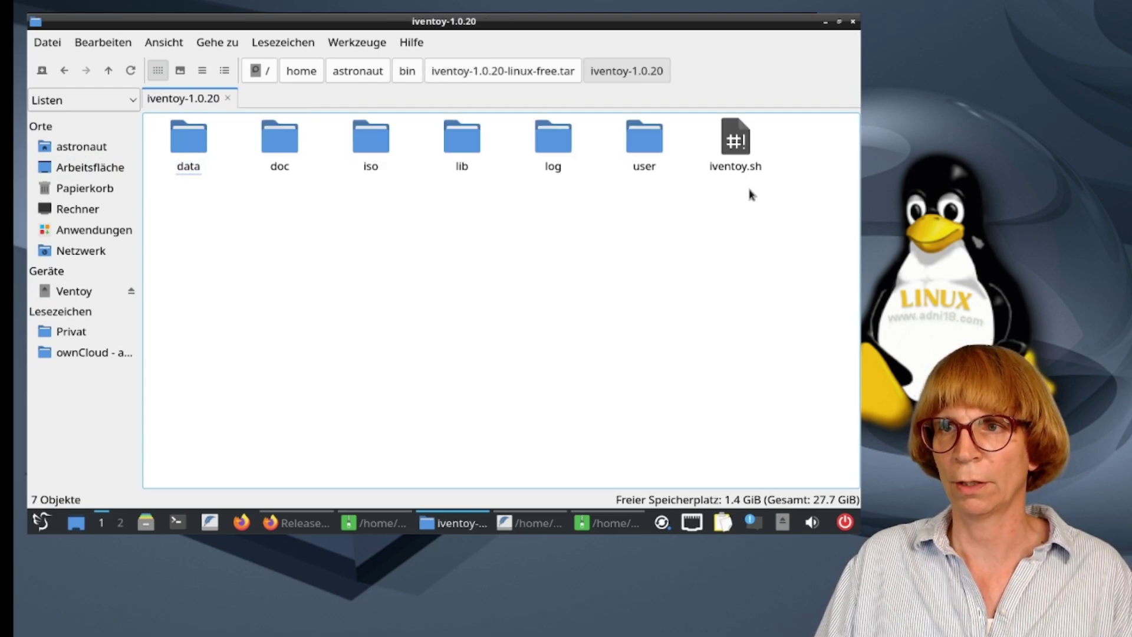
{"action": "right_click", "coordinate": [454, 272]}
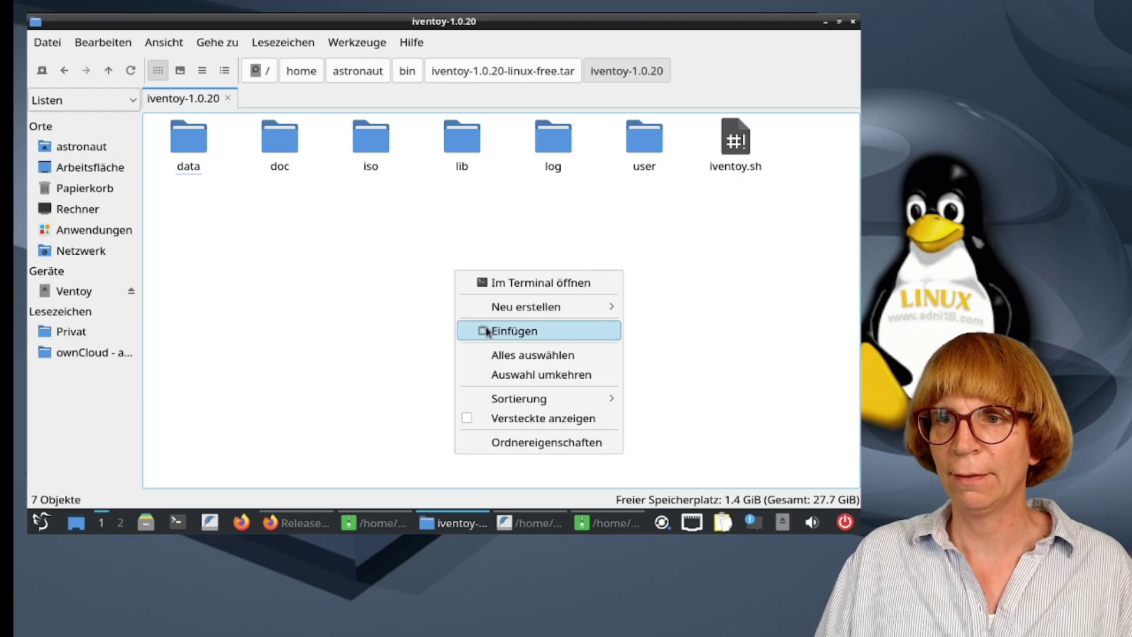
{"action": "left_click", "coordinate": [512, 286]}
Step: List the folder's contents with ls and ls -al, and examine the permissions of iventoy.sh
{"action": "type", "text": "ls"}
{"action": "key", "text": "Return"}
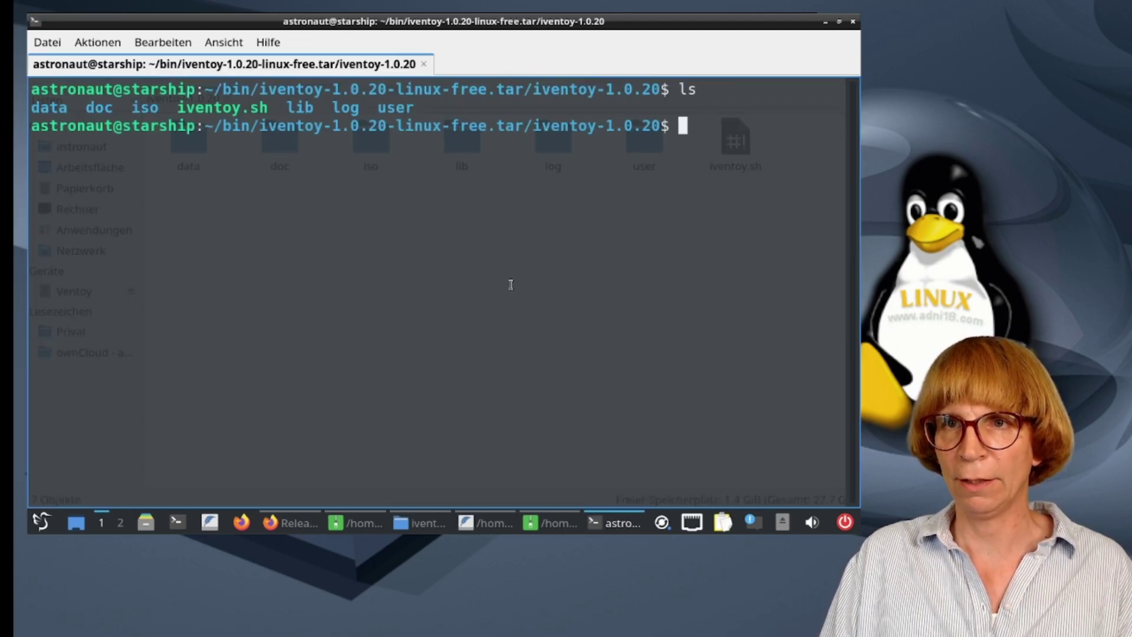
{"action": "double_click", "coordinate": [207, 109]}
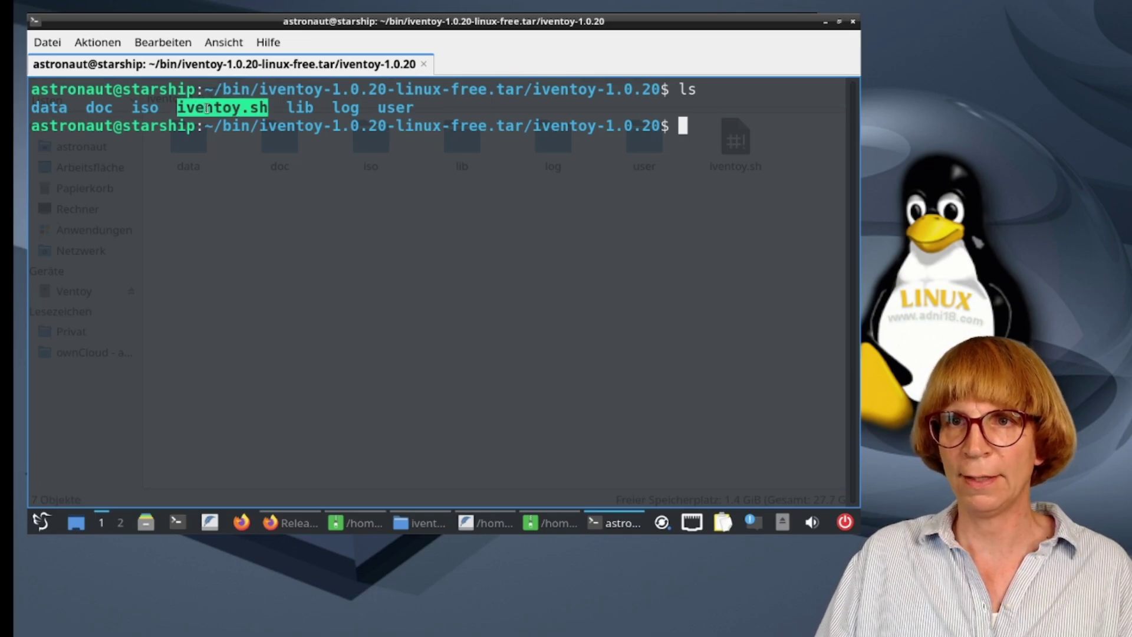
{"action": "type", "text": "ls -al"}
{"action": "key", "text": "Return"}
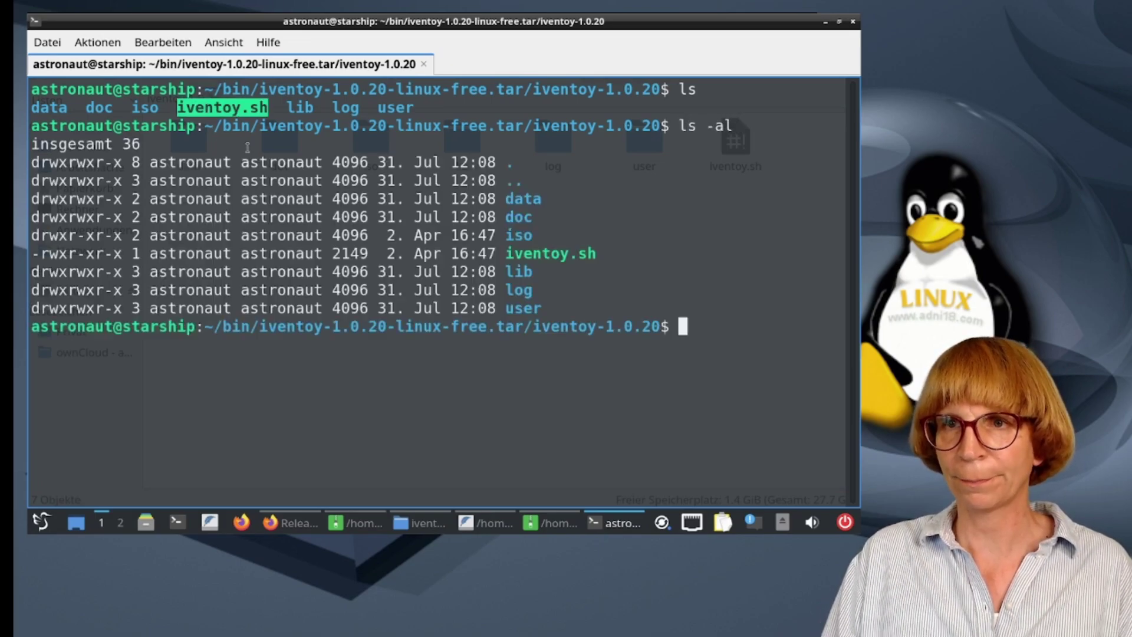
{"action": "double_click", "coordinate": [50, 253]}
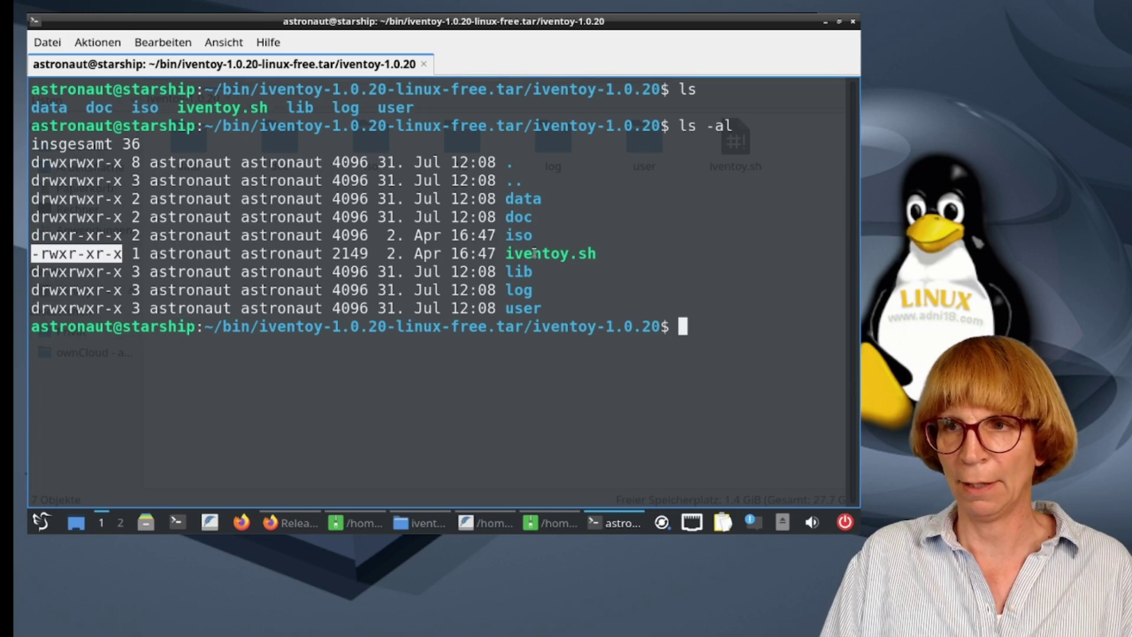
Step: Try to run ./iventoy.sh as the regular user without sudo
{"action": "type", "text": "./ive"}
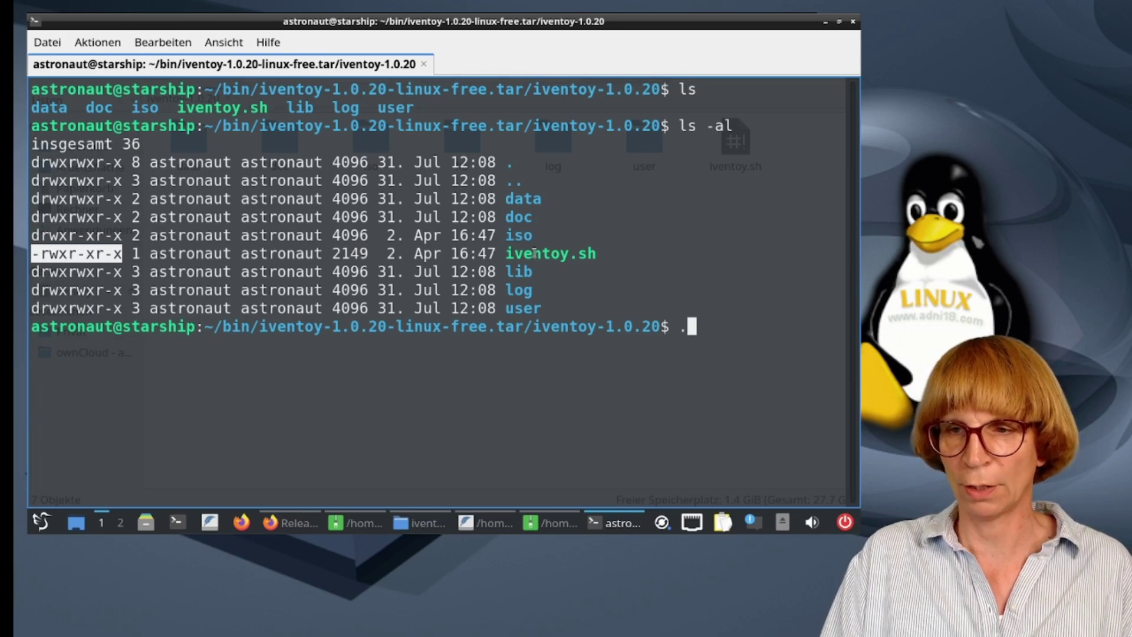
{"action": "key", "text": "Tab"}
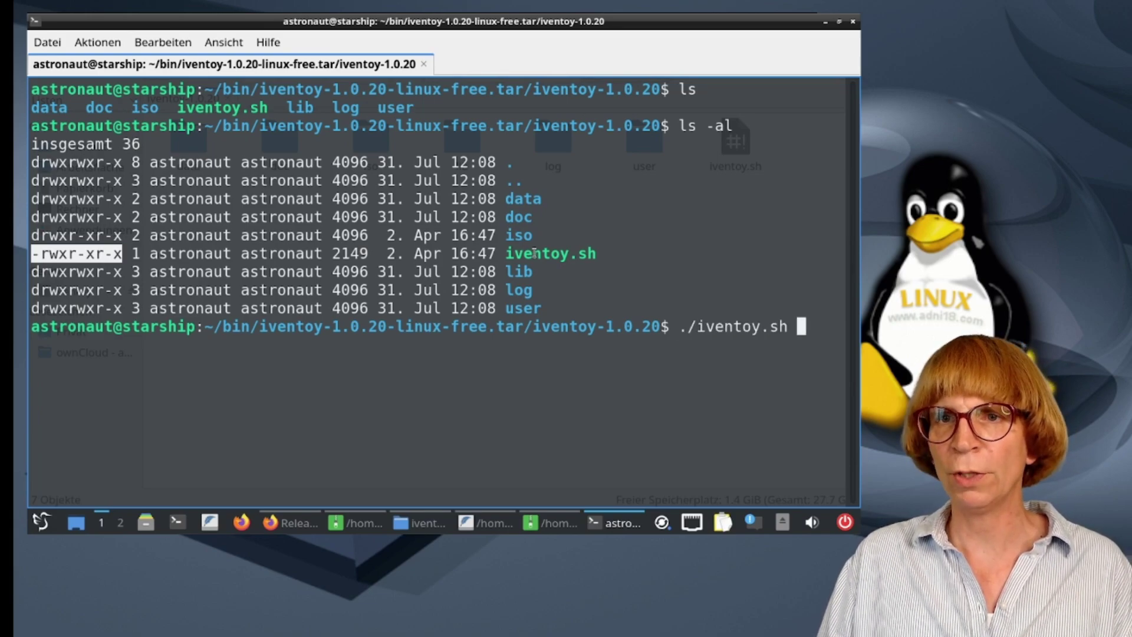
{"action": "key", "text": "Return"}
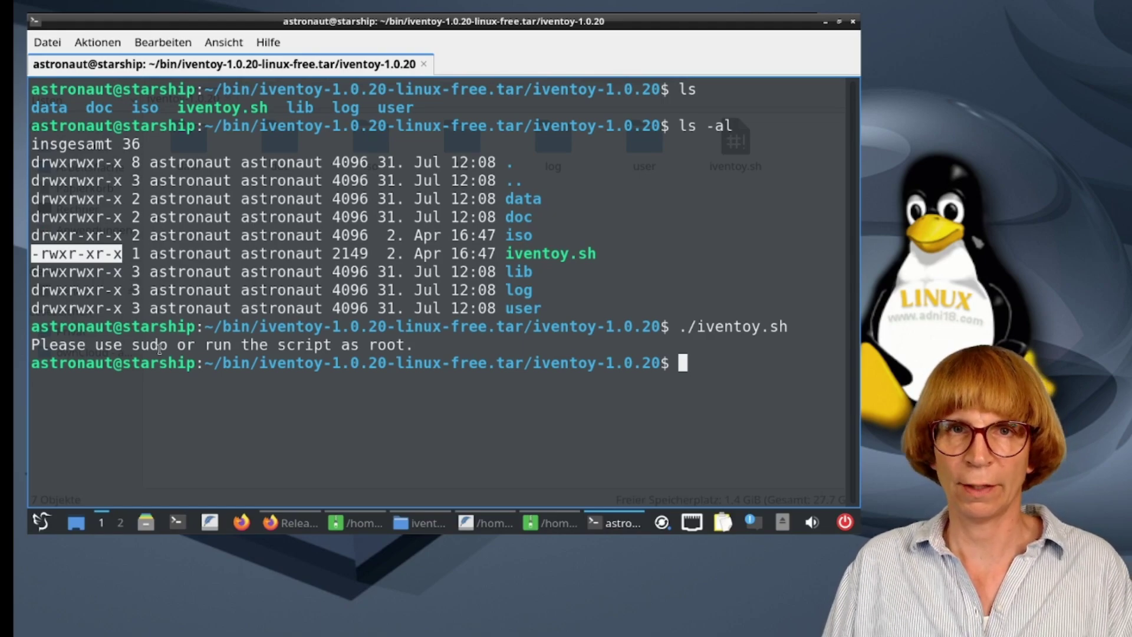
Step: Run sudo ./iventoy.sh without an argument and enter the account password
{"action": "type", "text": "./iv"}
{"action": "key", "text": "Tab"}
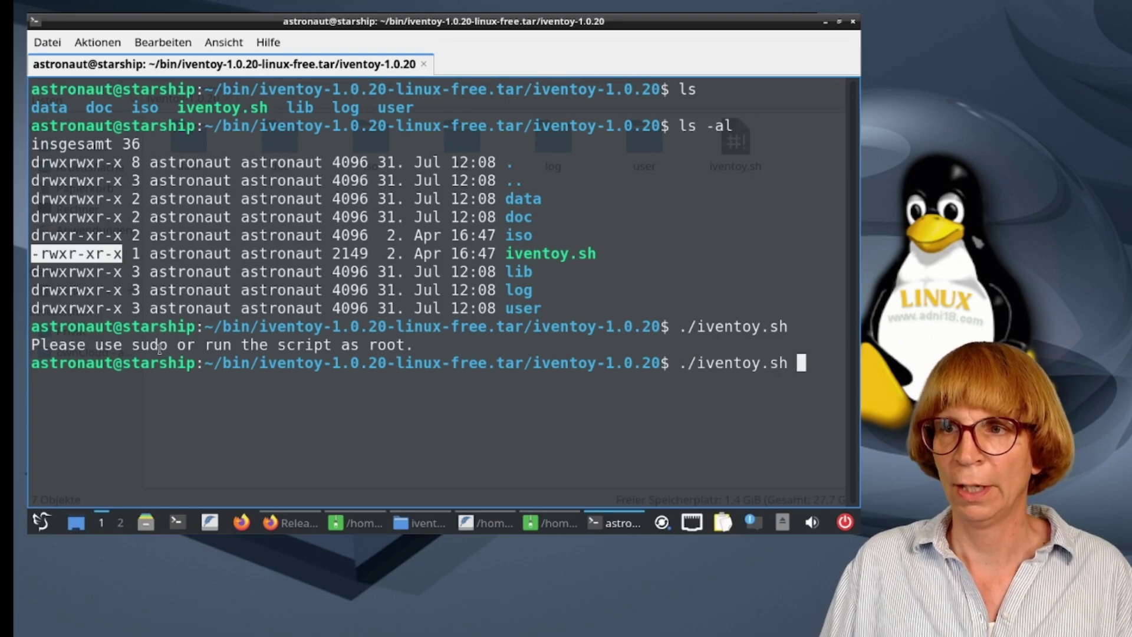
{"action": "key", "text": "Home"}
{"action": "type", "text": "sudo"}
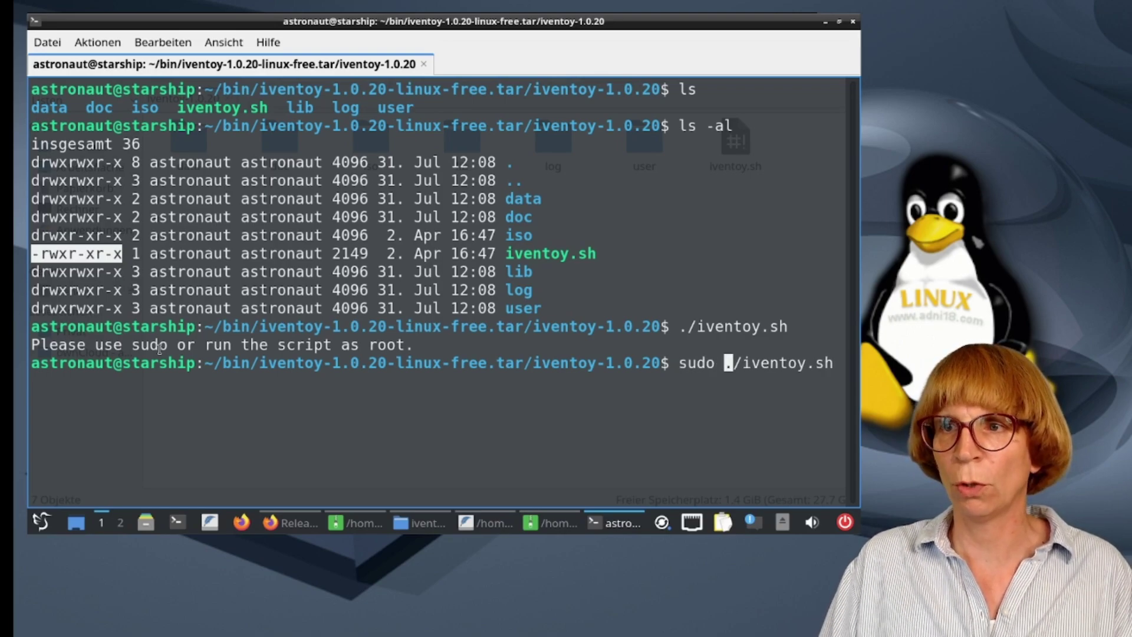
{"action": "key", "text": "Return"}
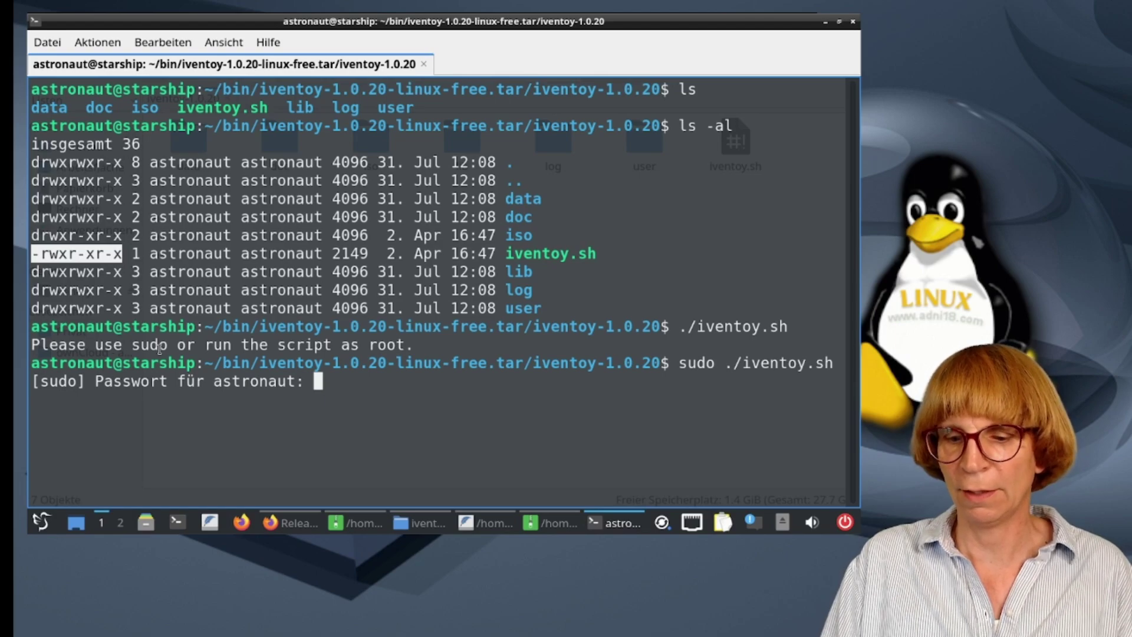
{"action": "key", "text": "Return"}
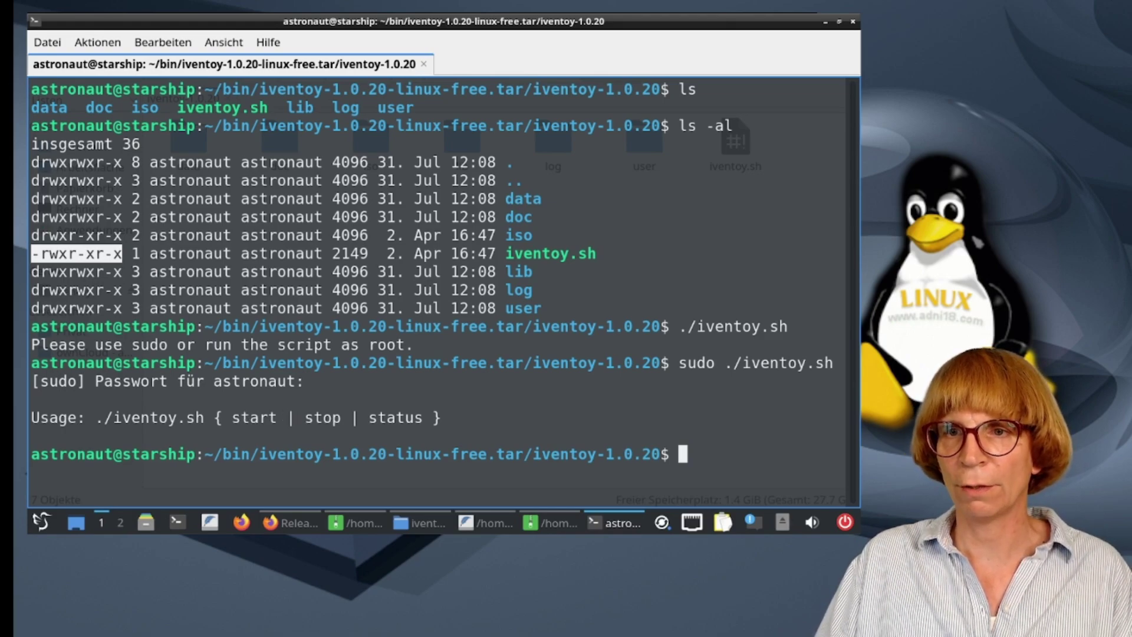
{"action": "key", "text": "Up"}
{"action": "type", "text": "start"}
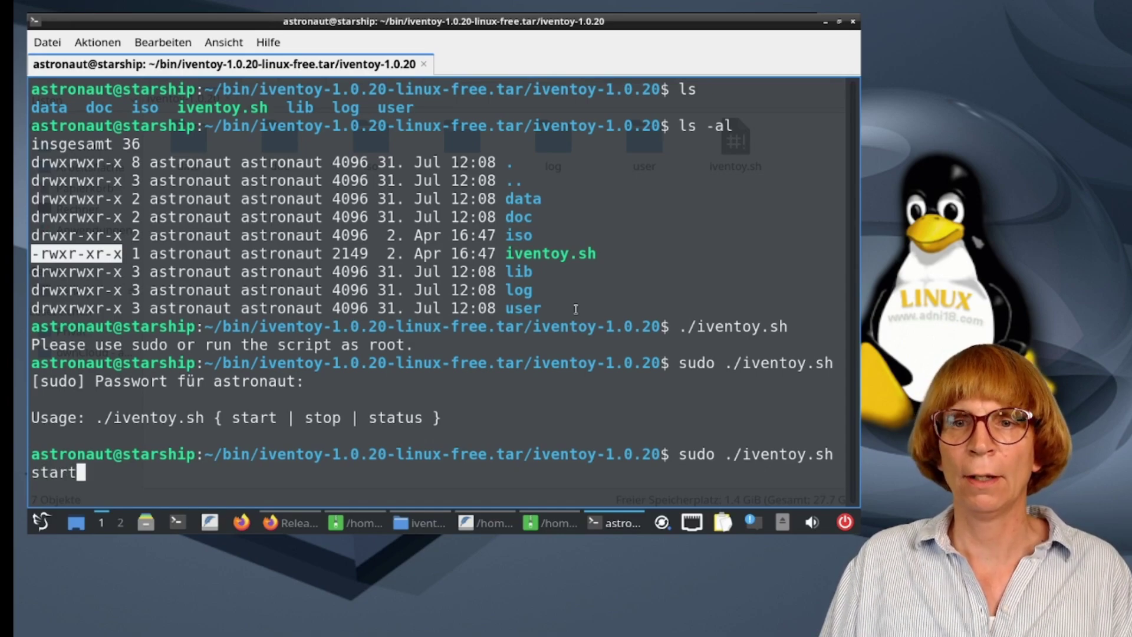
{"action": "key", "text": "Return"}
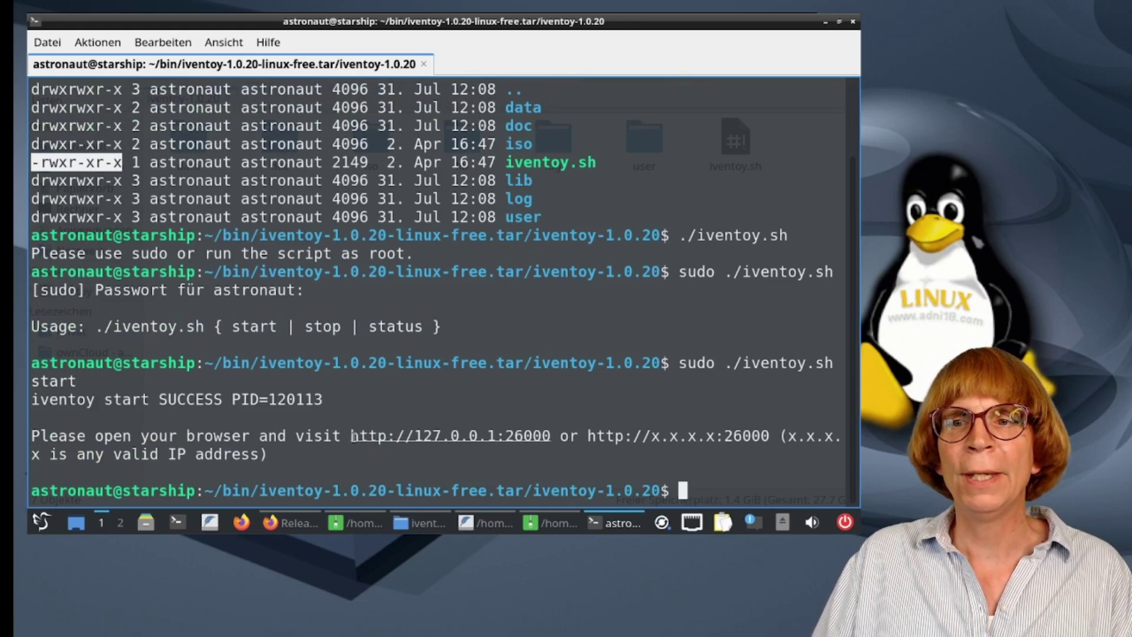
{"action": "right_click", "coordinate": [437, 435]}
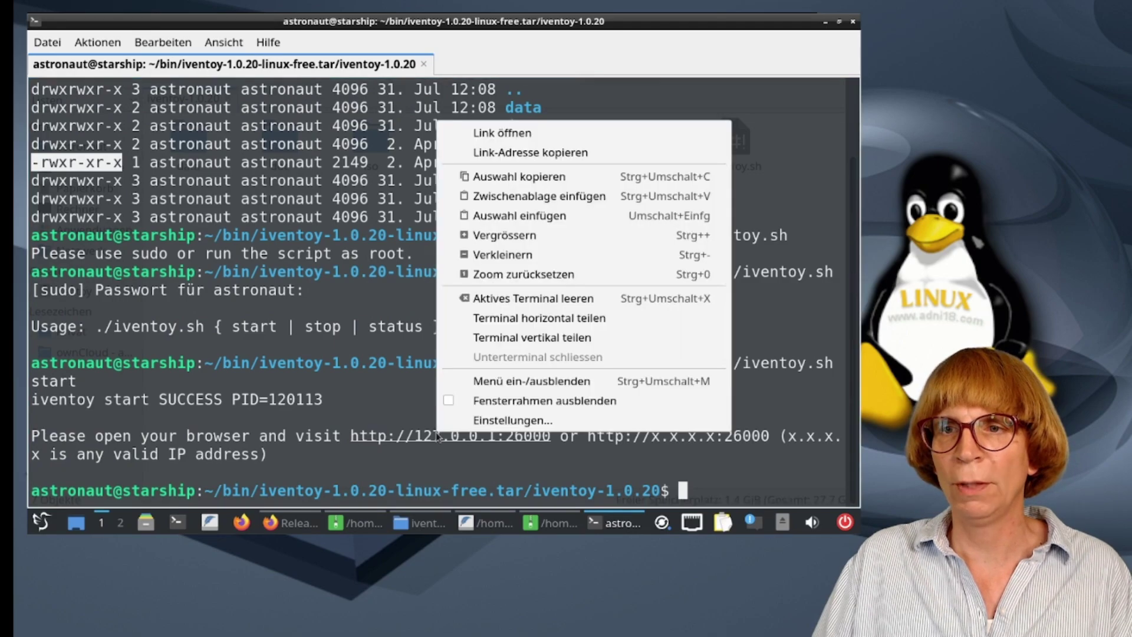
{"action": "left_click", "coordinate": [516, 134]}
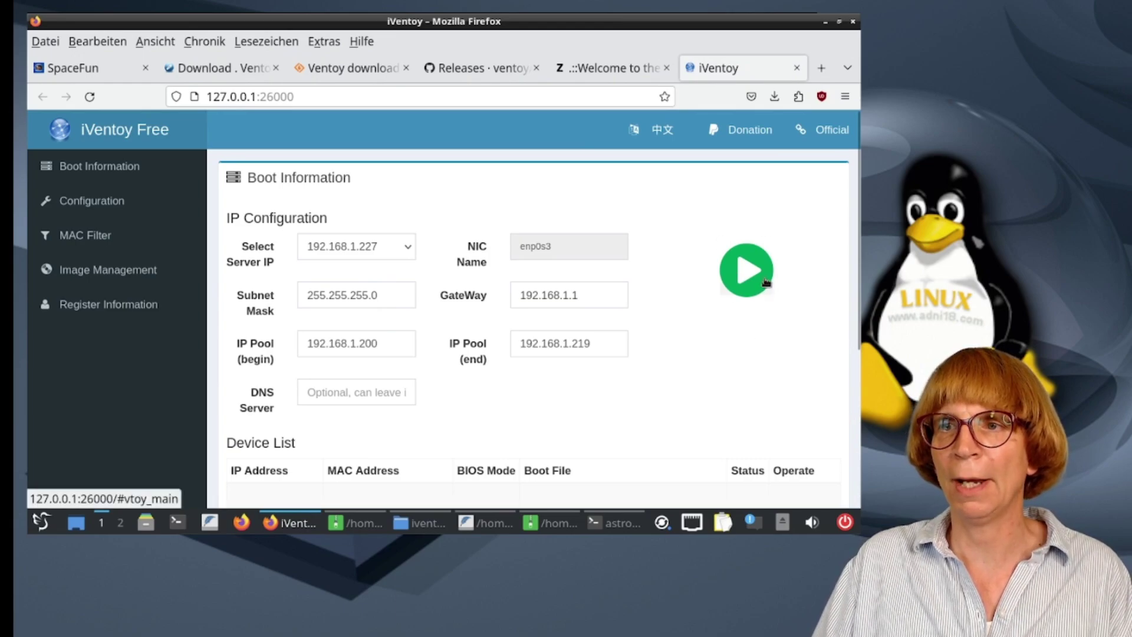
Step: Set iVentoy's DHCP Server Mode to External and view the resulting IP configuration on the Boot Information page
{"action": "left_click", "coordinate": [111, 203]}
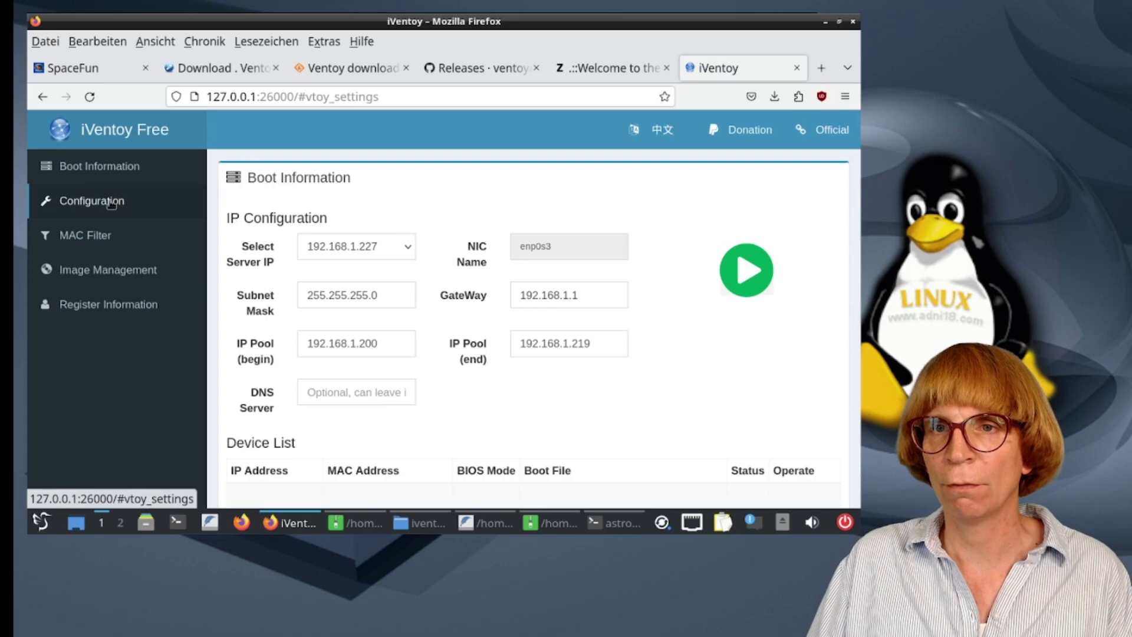
{"action": "scroll", "coordinate": [770, 401], "scroll_direction": "down", "scroll_amount": 3}
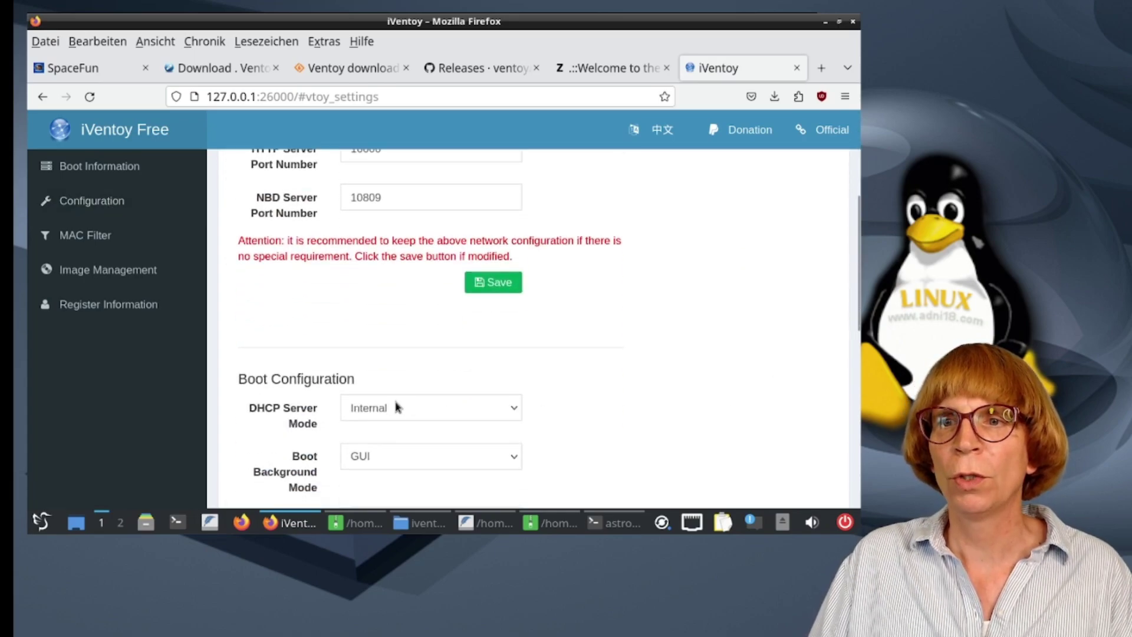
{"action": "left_click", "coordinate": [431, 414]}
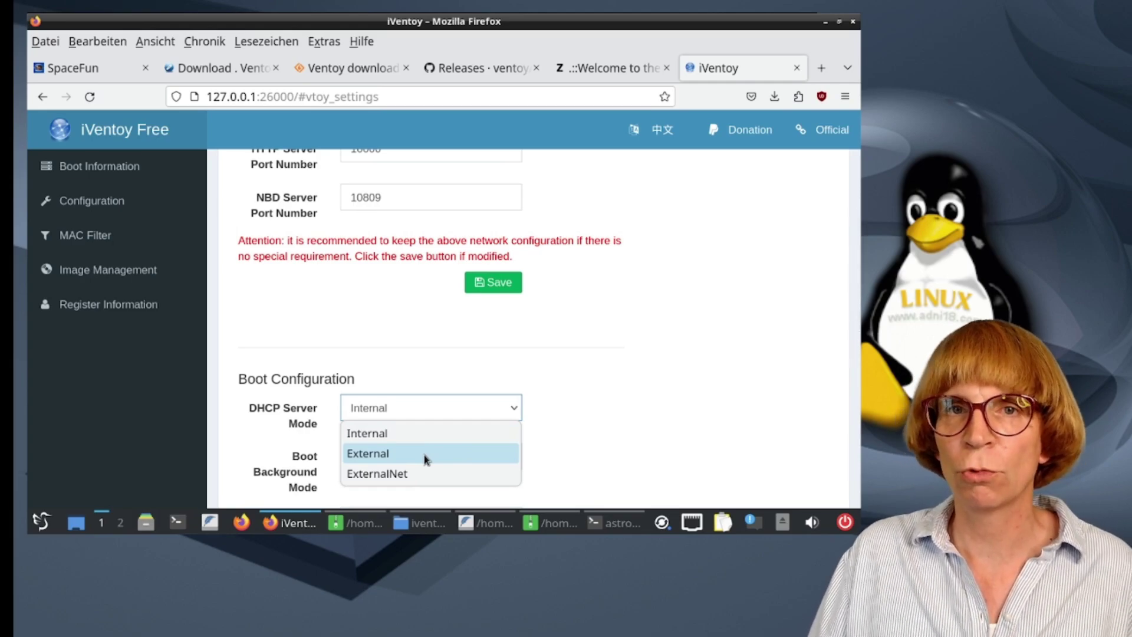
{"action": "left_click", "coordinate": [425, 454]}
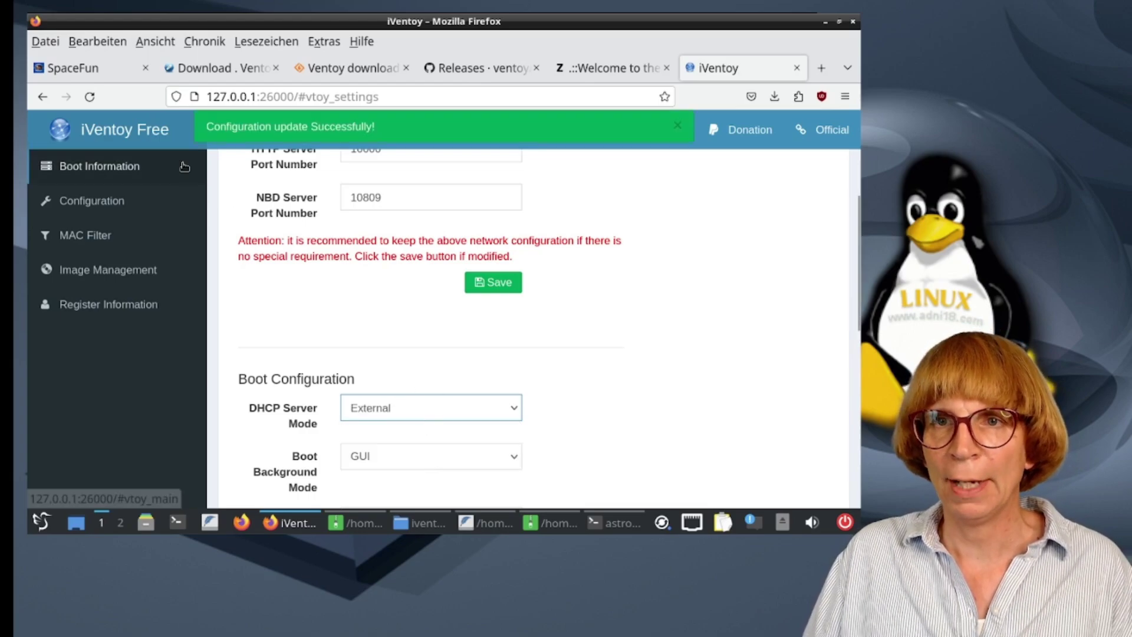
{"action": "left_click", "coordinate": [127, 179]}
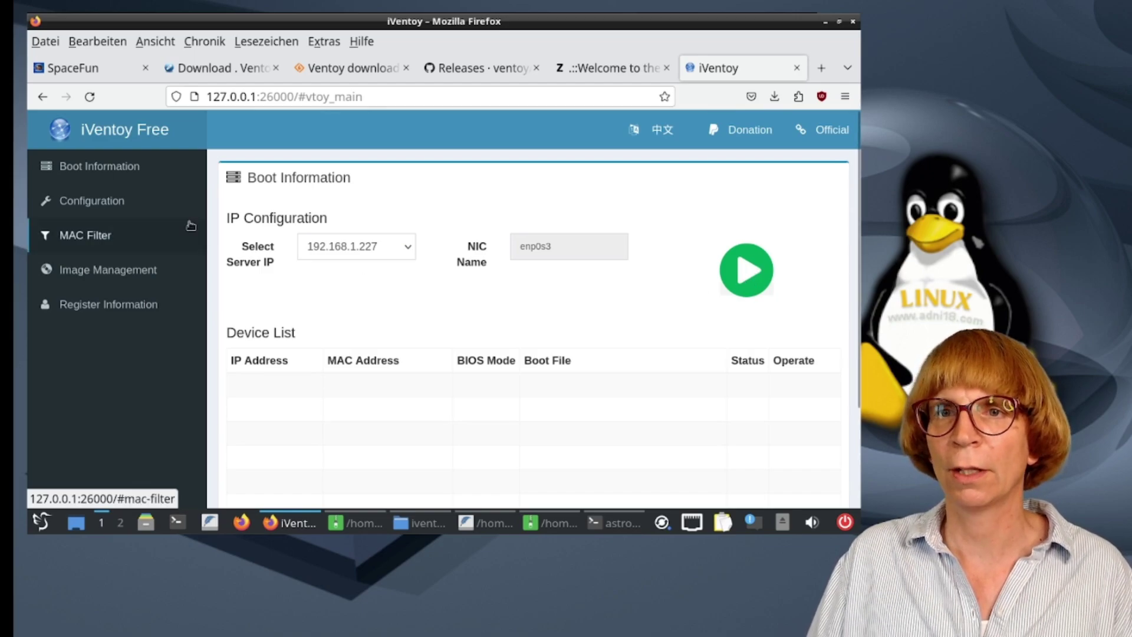
Step: Set the DHCP Server Mode back to Internal in iVentoy's boot configuration
{"action": "left_click", "coordinate": [152, 201]}
{"action": "scroll", "coordinate": [563, 394], "scroll_direction": "down", "scroll_amount": 4}
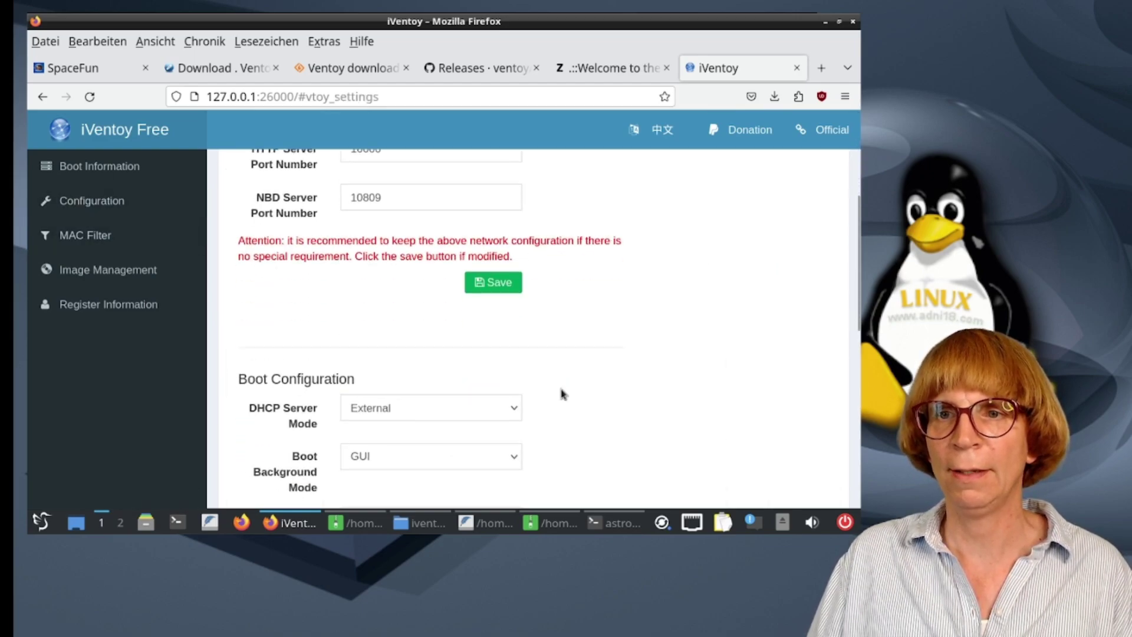
{"action": "left_click", "coordinate": [430, 409]}
{"action": "left_click", "coordinate": [430, 434]}
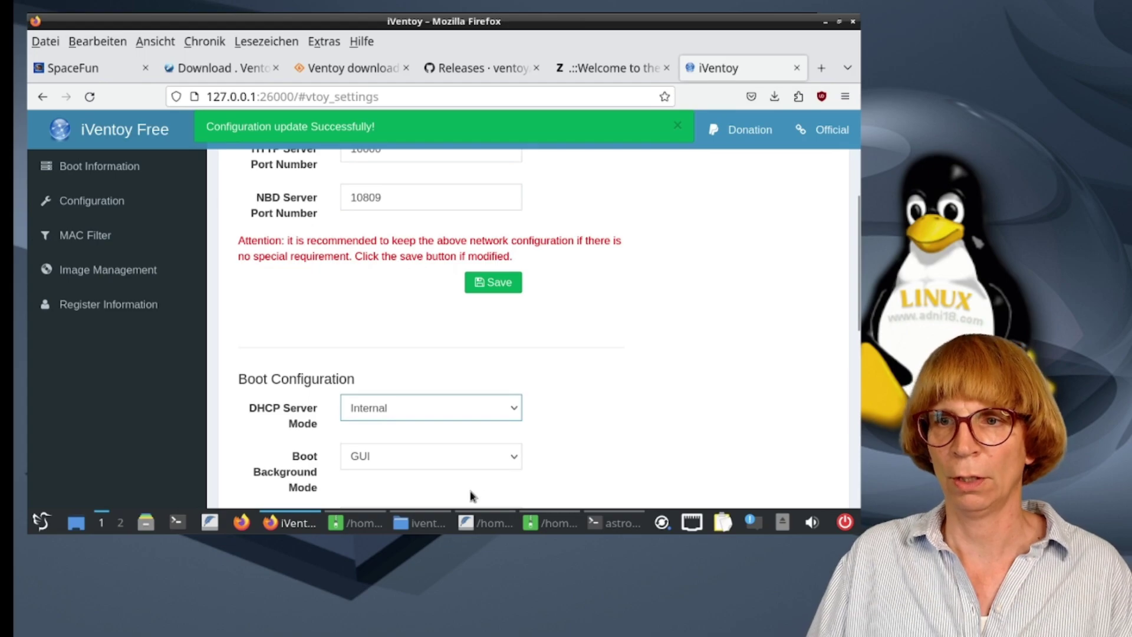
Step: Switch to the file manager and move tuxwiz-mini-stable-2024-07-31-amd64.hybrid.iso from Downloads into the iso folder of iventoy-1.0.20
{"action": "left_click", "coordinate": [423, 524]}
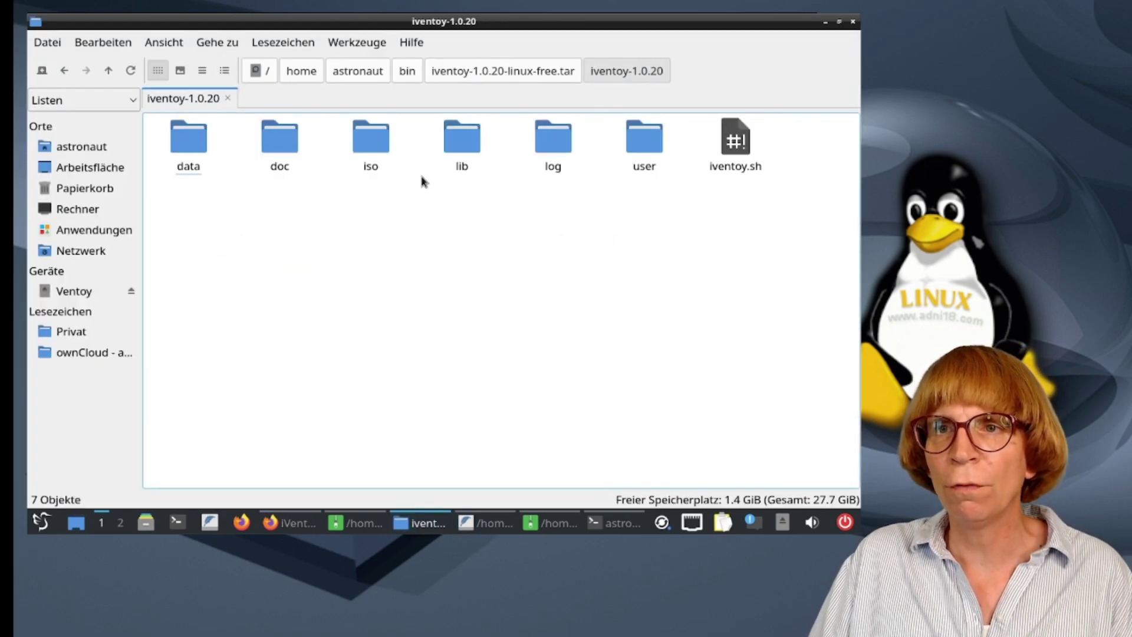
{"action": "mouse_move", "coordinate": [380, 152]}
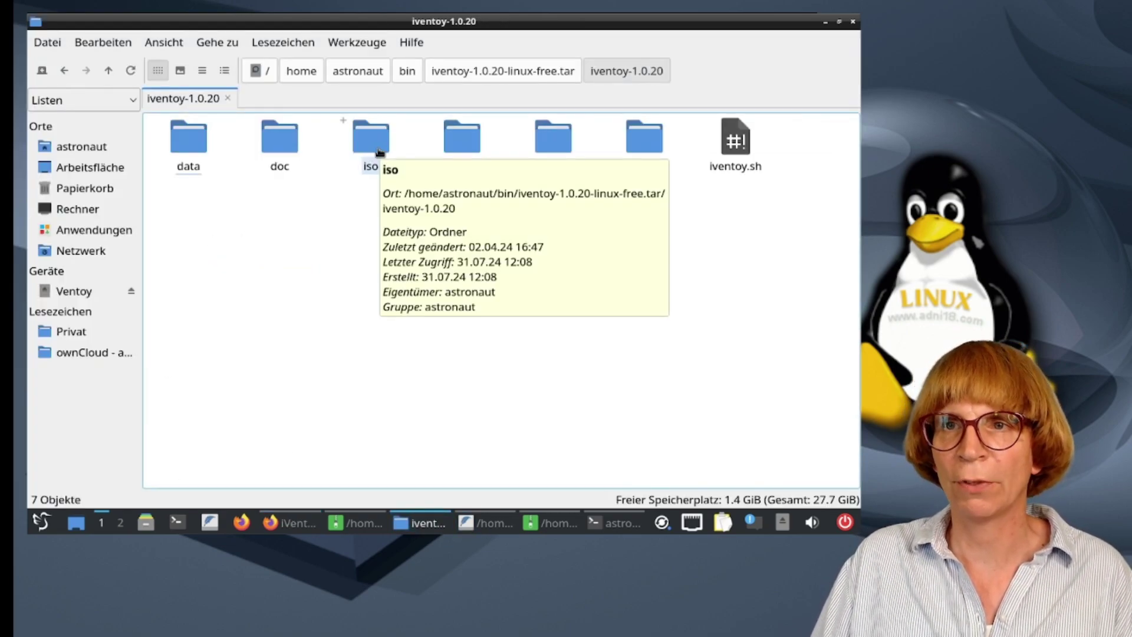
{"action": "double_click", "coordinate": [367, 160]}
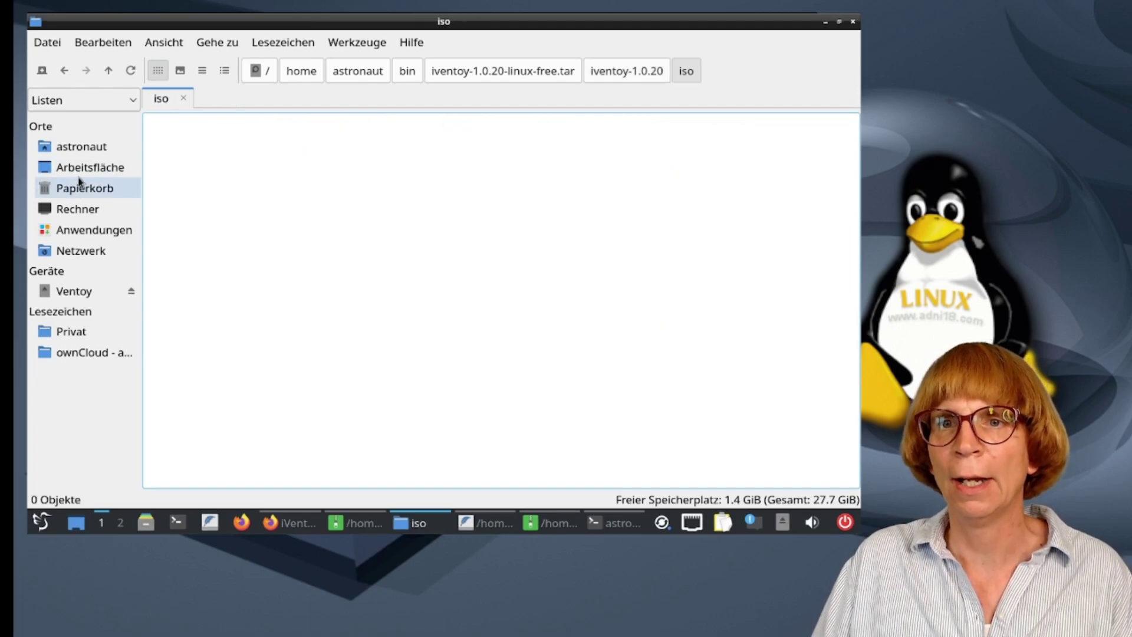
{"action": "left_click", "coordinate": [89, 147]}
{"action": "double_click", "coordinate": [575, 155]}
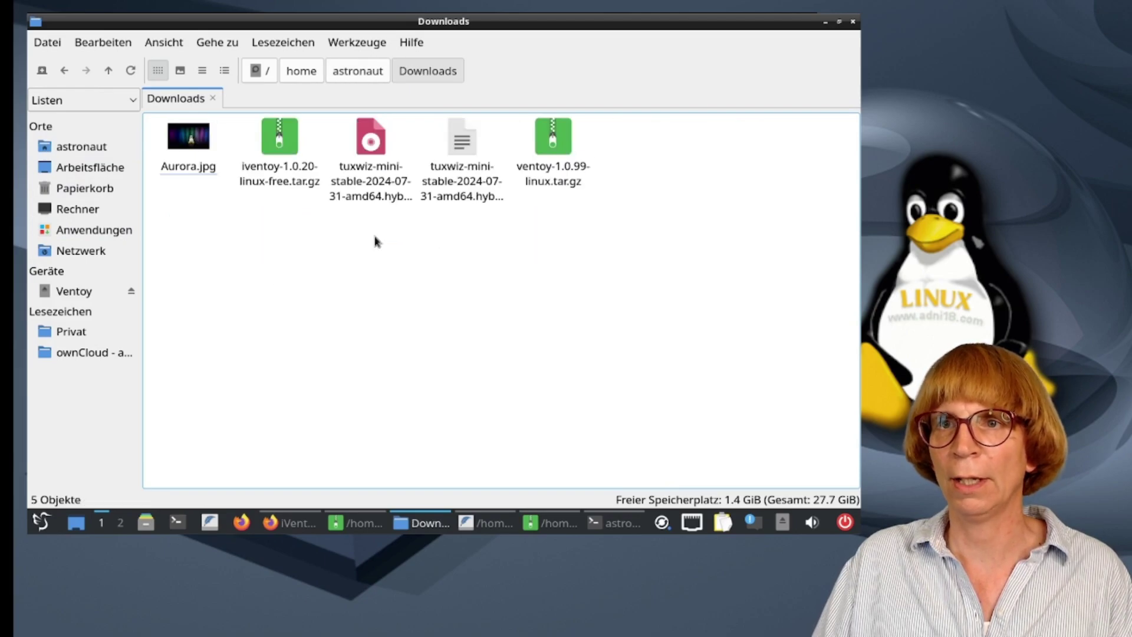
{"action": "left_click_drag", "start_coordinate": [400, 255], "coordinate": [365, 182]}
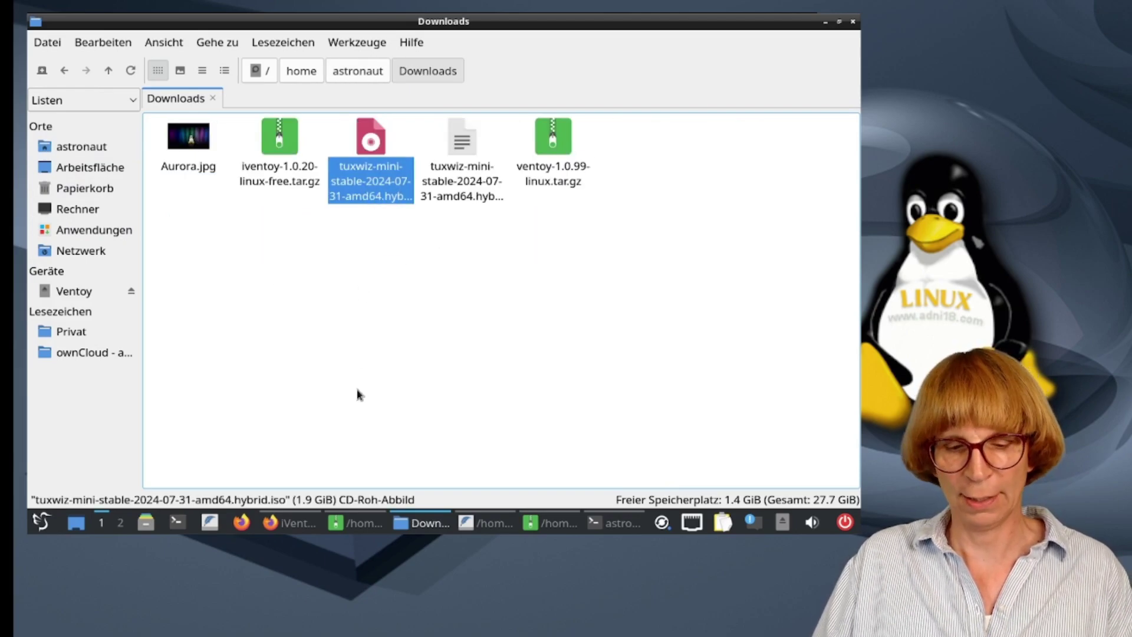
{"action": "key", "text": "ctrl+x"}
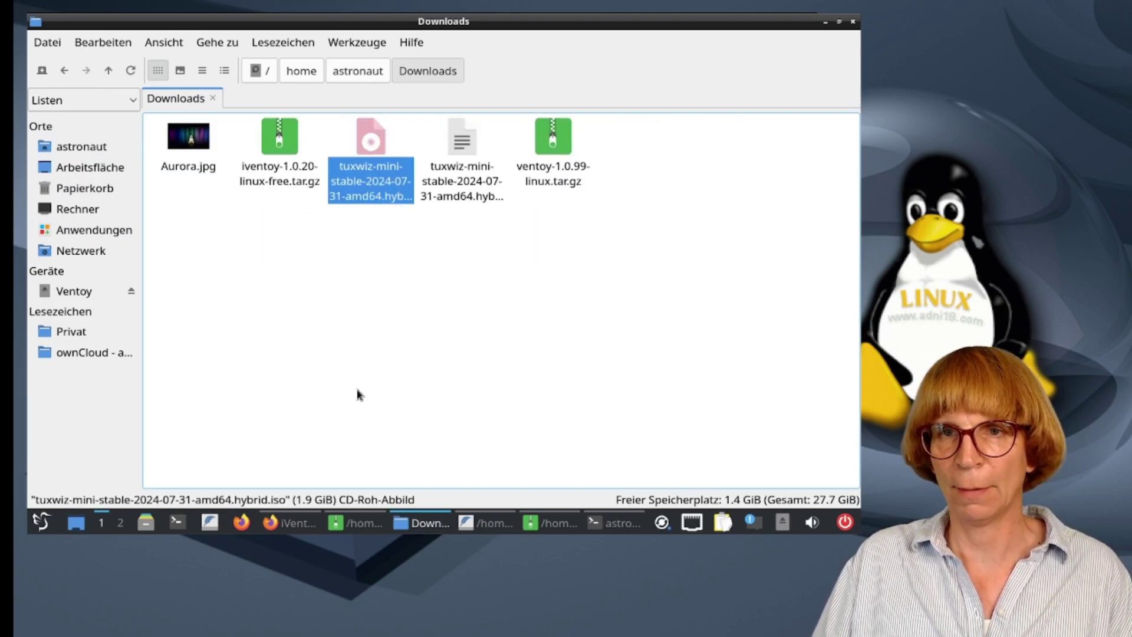
{"action": "left_click", "coordinate": [64, 71]}
{"action": "left_click", "coordinate": [63, 71]}
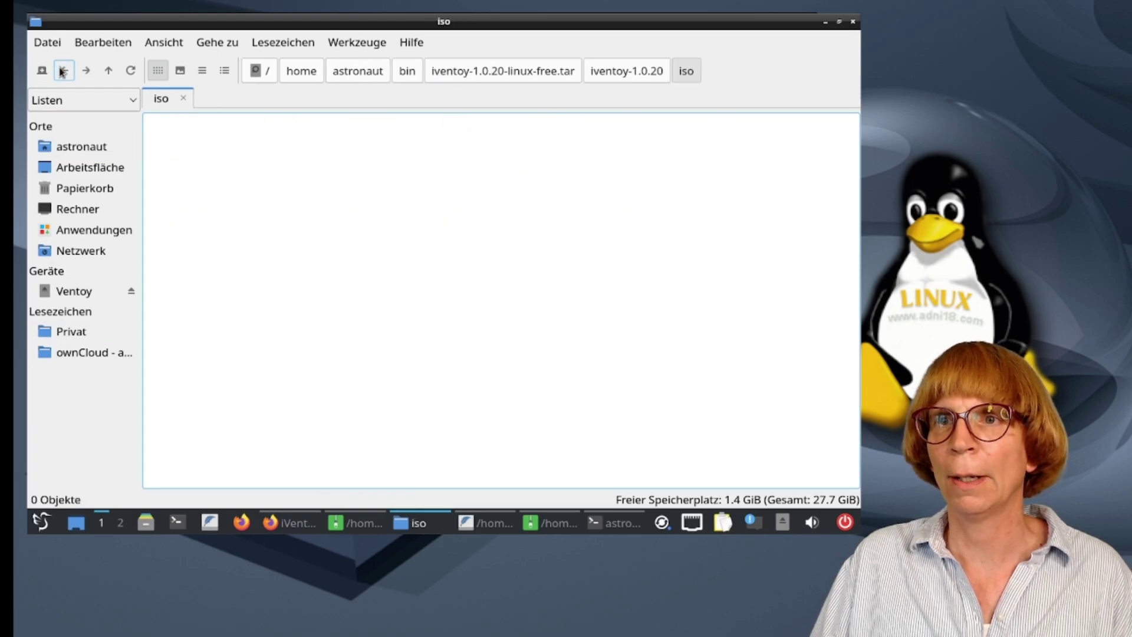
{"action": "key", "text": "ctrl+v"}
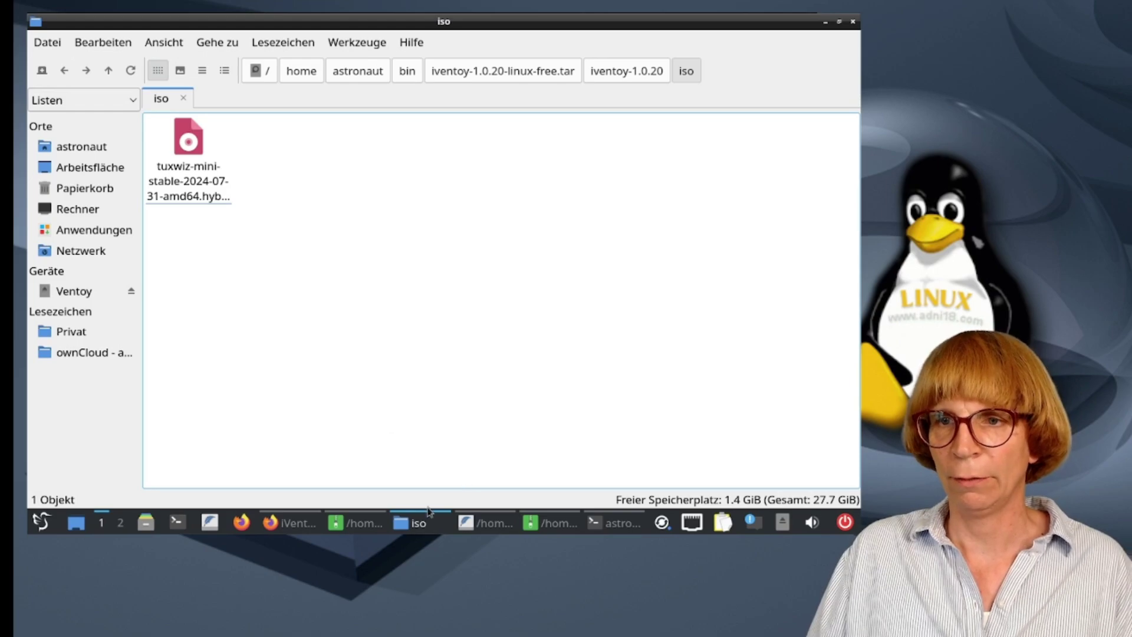
Step: Switch to the iVentoy page in Firefox and try to start the network boot service from the Boot Information page
{"action": "left_click", "coordinate": [302, 532]}
{"action": "scroll", "coordinate": [624, 309], "scroll_direction": "up", "scroll_amount": 2}
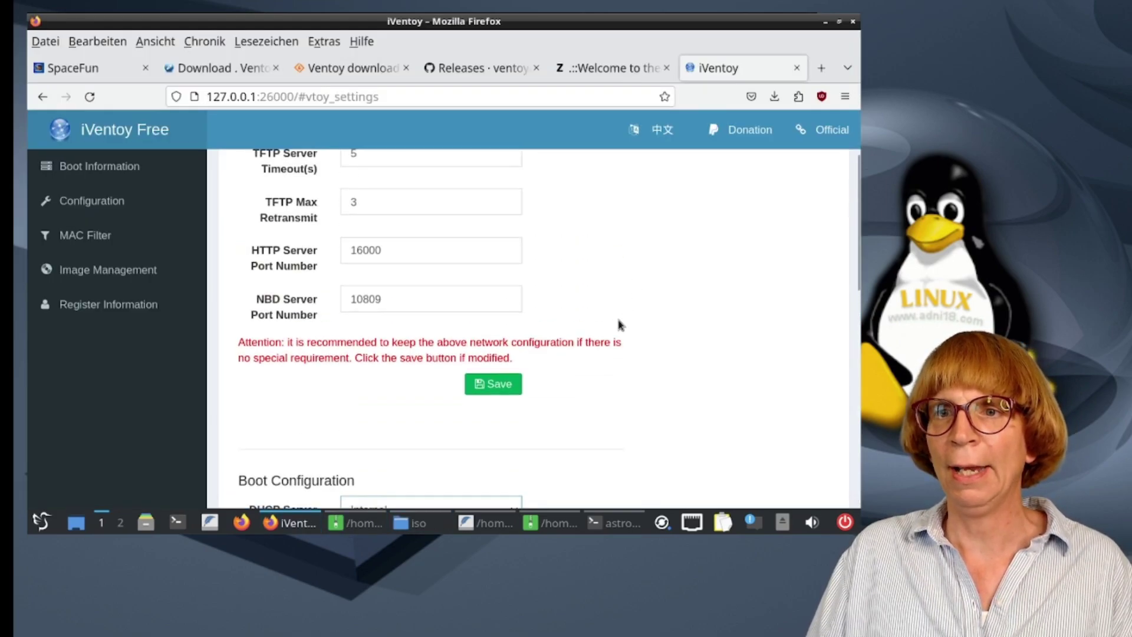
{"action": "scroll", "coordinate": [619, 321], "scroll_direction": "down", "scroll_amount": 6}
{"action": "scroll", "coordinate": [584, 304], "scroll_direction": "up", "scroll_amount": 5}
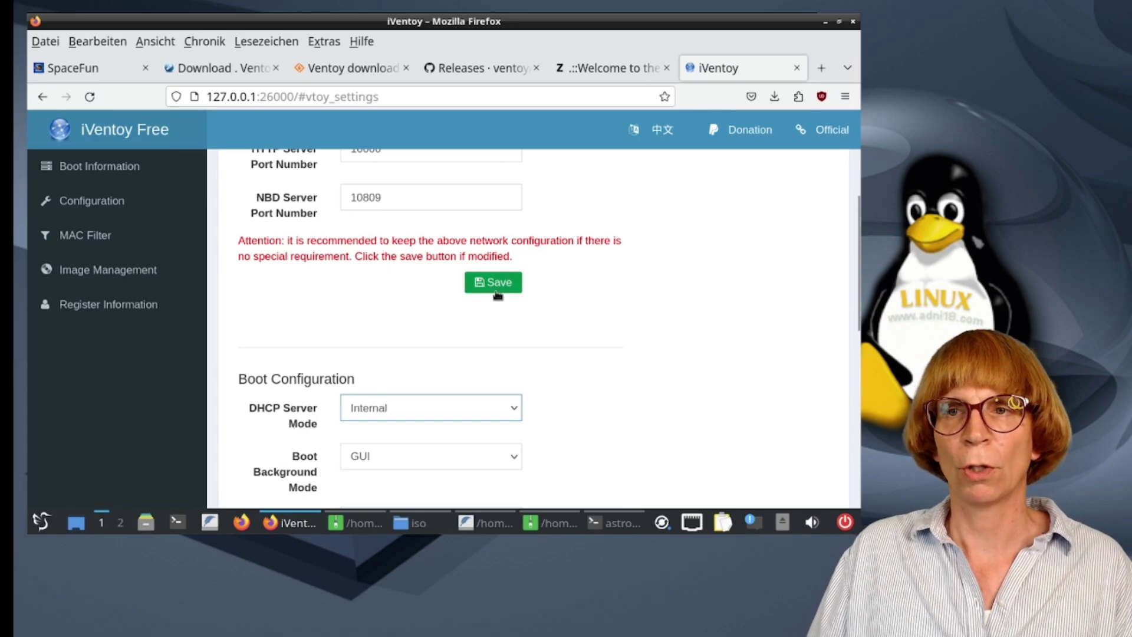
{"action": "left_click", "coordinate": [91, 201]}
{"action": "left_click", "coordinate": [100, 166]}
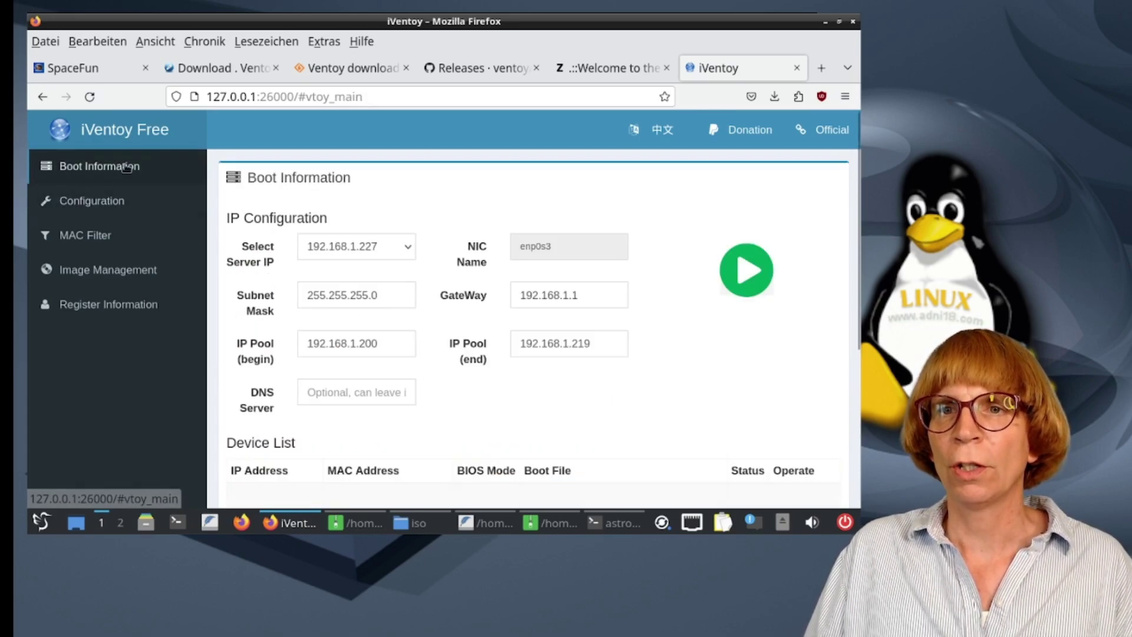
{"action": "left_click", "coordinate": [737, 269]}
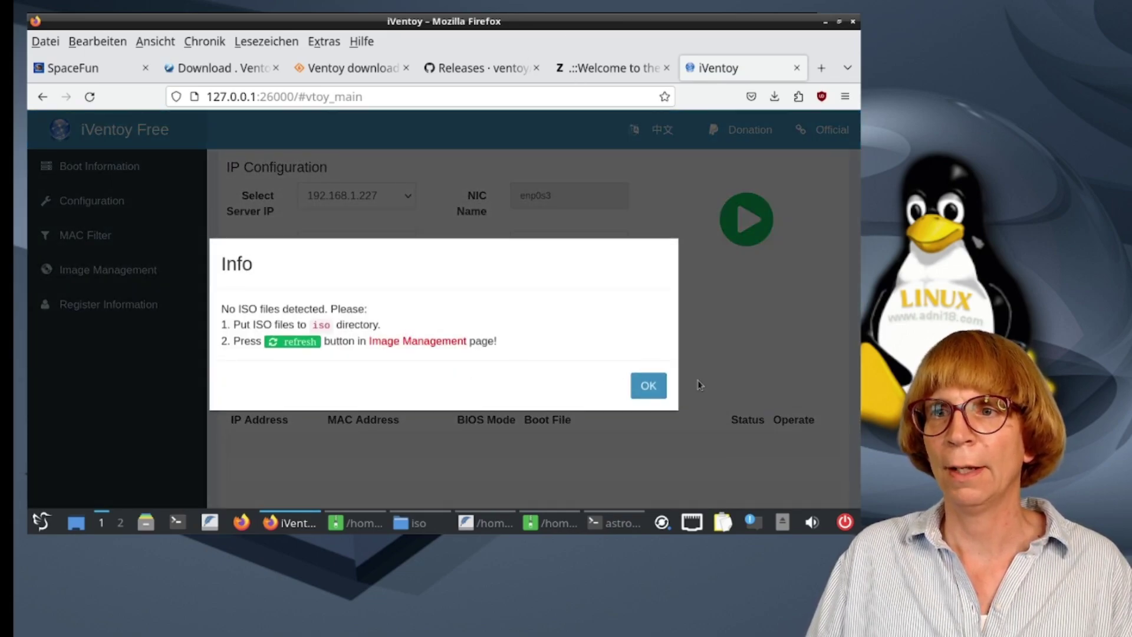
{"action": "left_click", "coordinate": [647, 391]}
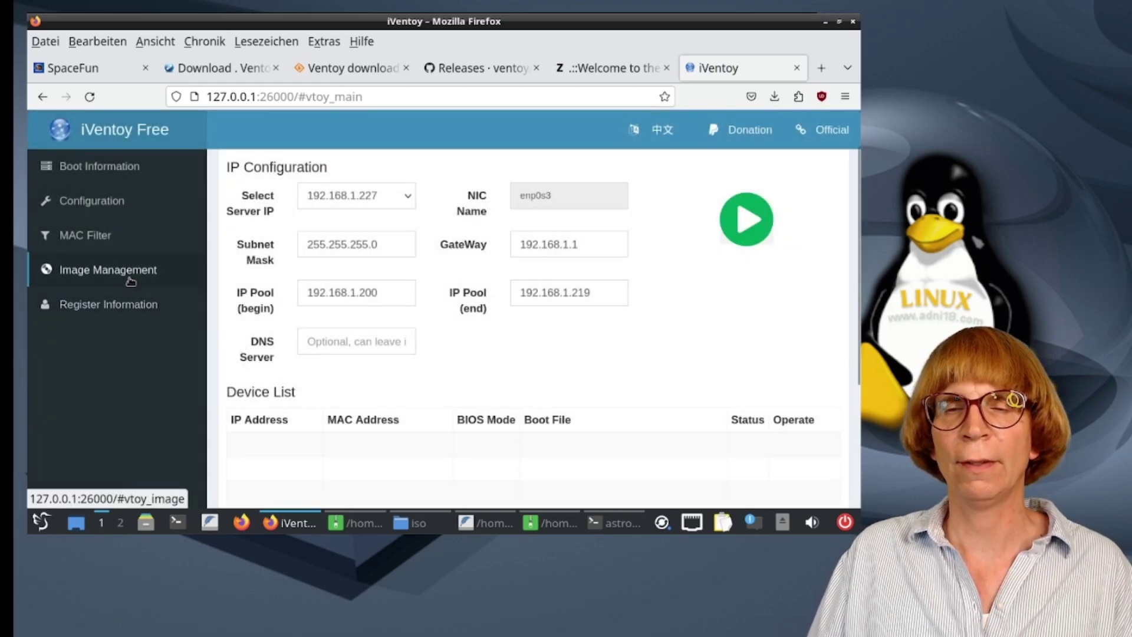
Step: Refresh the image files on the Image Management page and display the details of tuxwiz-mini-stable-2024-07-31-amd64.hybrid.iso
{"action": "left_click", "coordinate": [171, 281]}
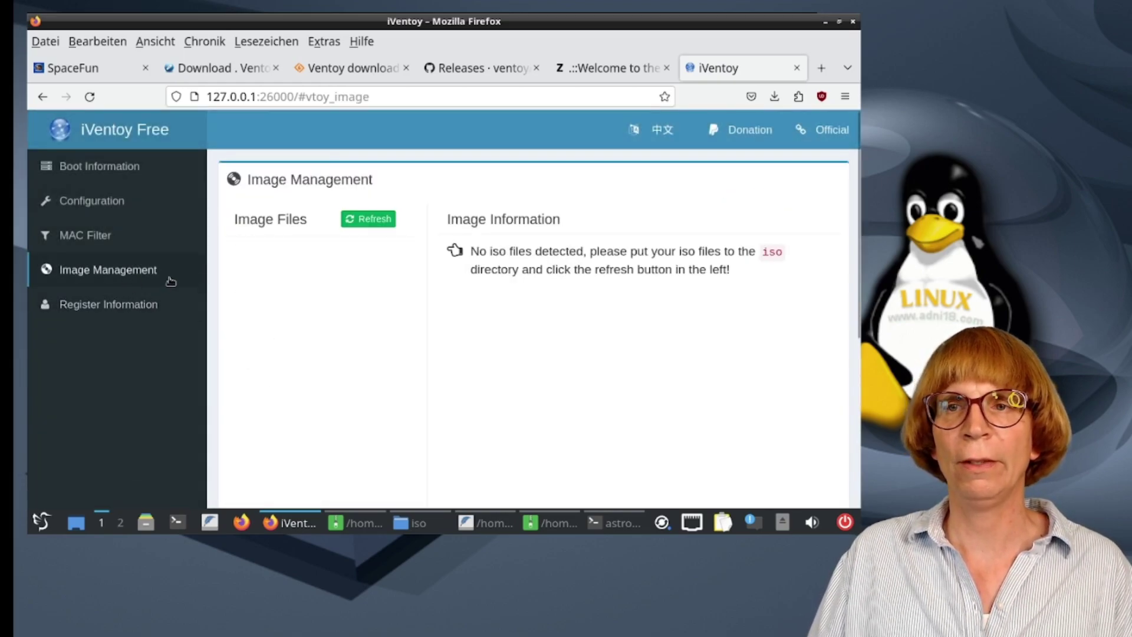
{"action": "left_click", "coordinate": [360, 219]}
{"action": "left_click", "coordinate": [321, 249]}
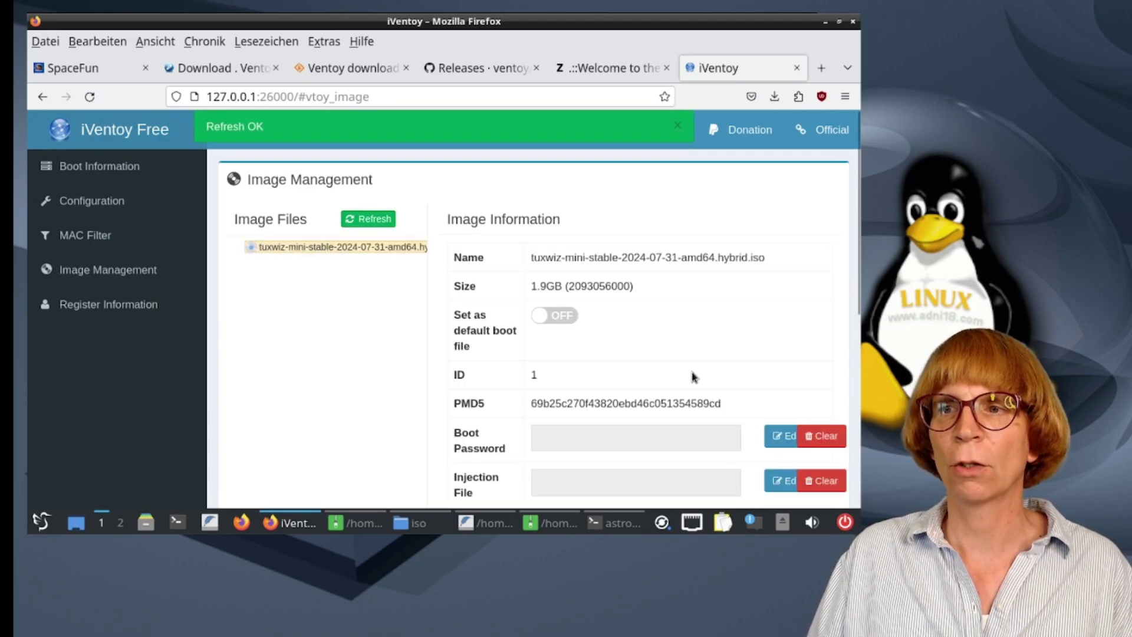
Step: Return to the Boot Information page and start the iVentoy network boot service
{"action": "left_click", "coordinate": [107, 172]}
{"action": "left_click", "coordinate": [738, 269]}
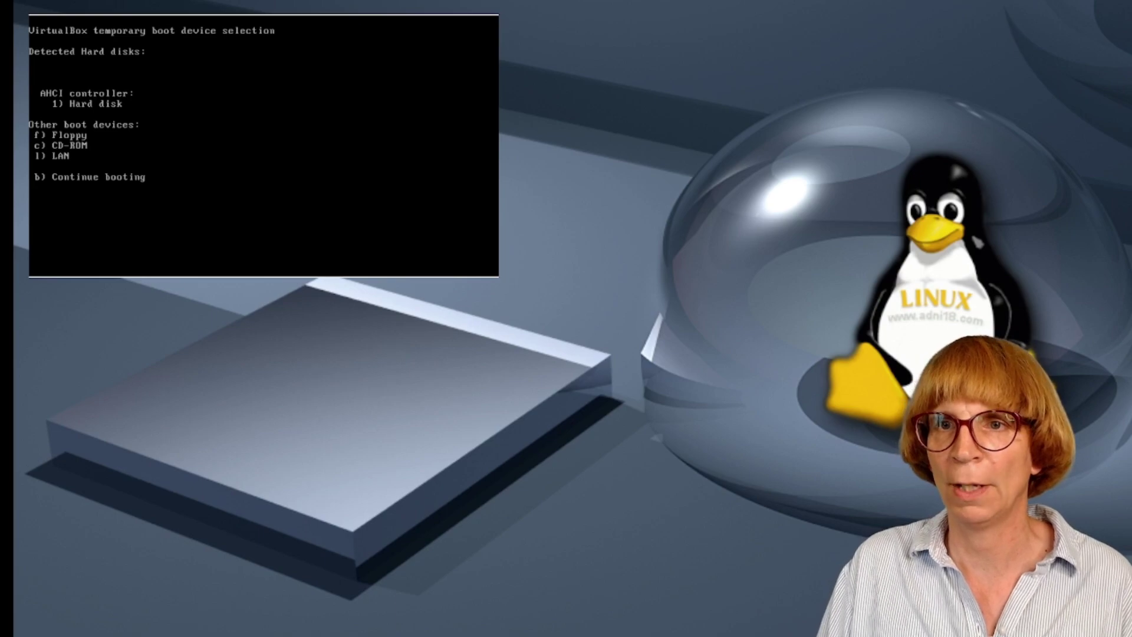
Step: Boot the VirtualBox client from LAN, choose tuxwiz-mini-stable-2024-07-31-amd64.hybrid.iso in the iVentoy menu and start Live system (amd64)
{"action": "key", "text": "l"}
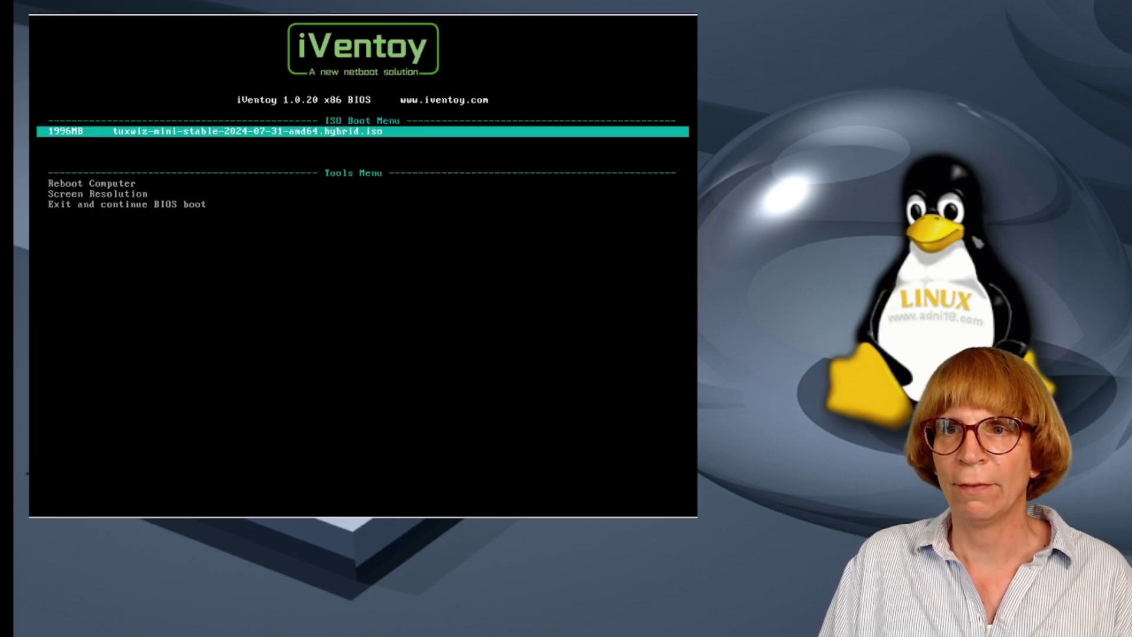
{"action": "key", "text": "Down"}
{"action": "key", "text": "Up"}
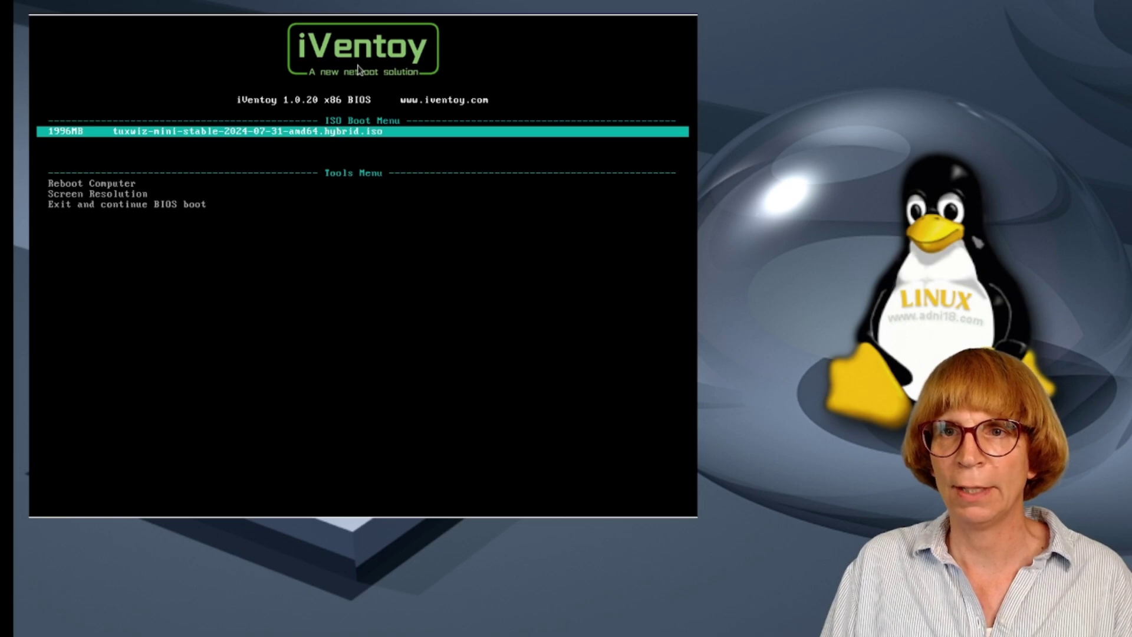
{"action": "key", "text": "Return"}
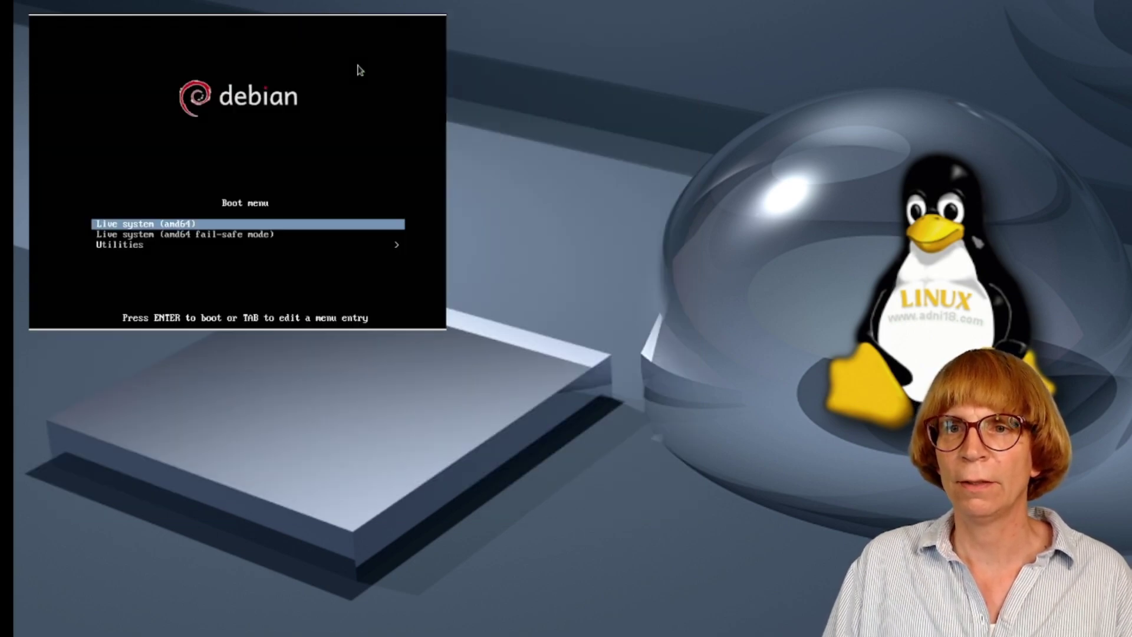
{"action": "key", "text": "Return"}
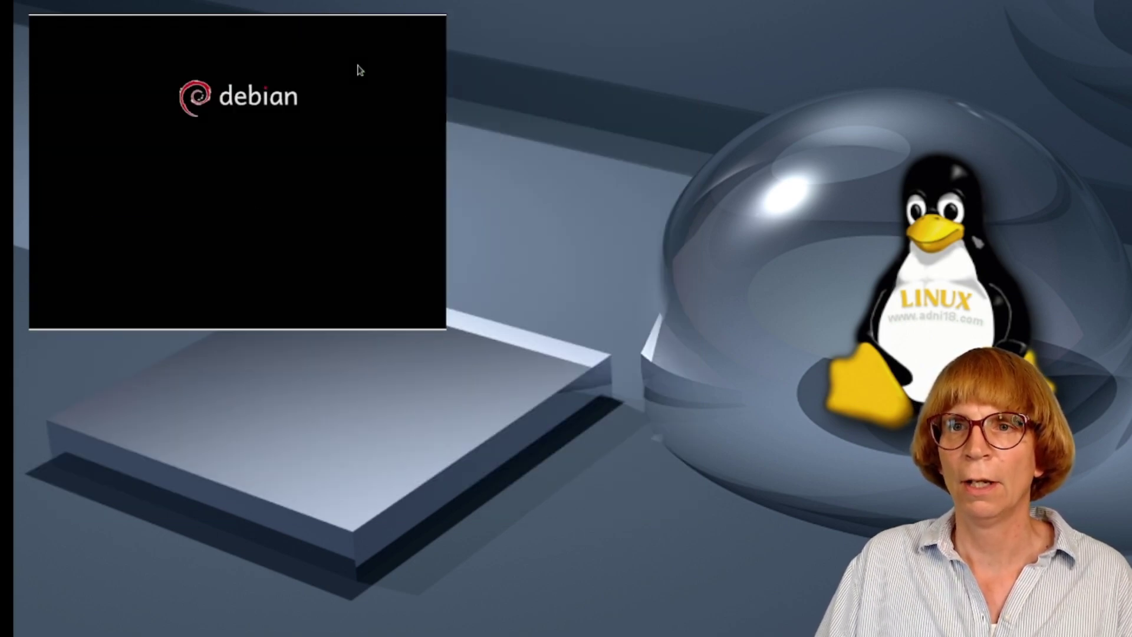